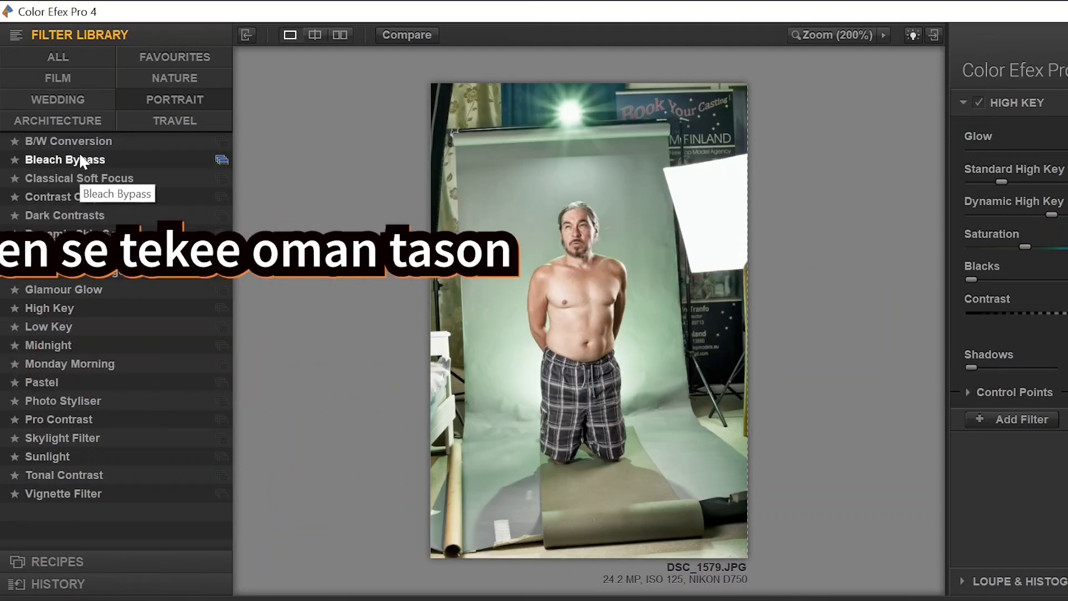
Step: Choose the Bleach Bypass filter, adjust its brightness, saturation and contrast settings, and apply it to the photo
click(82, 160)
drag(1016, 223, 993, 224)
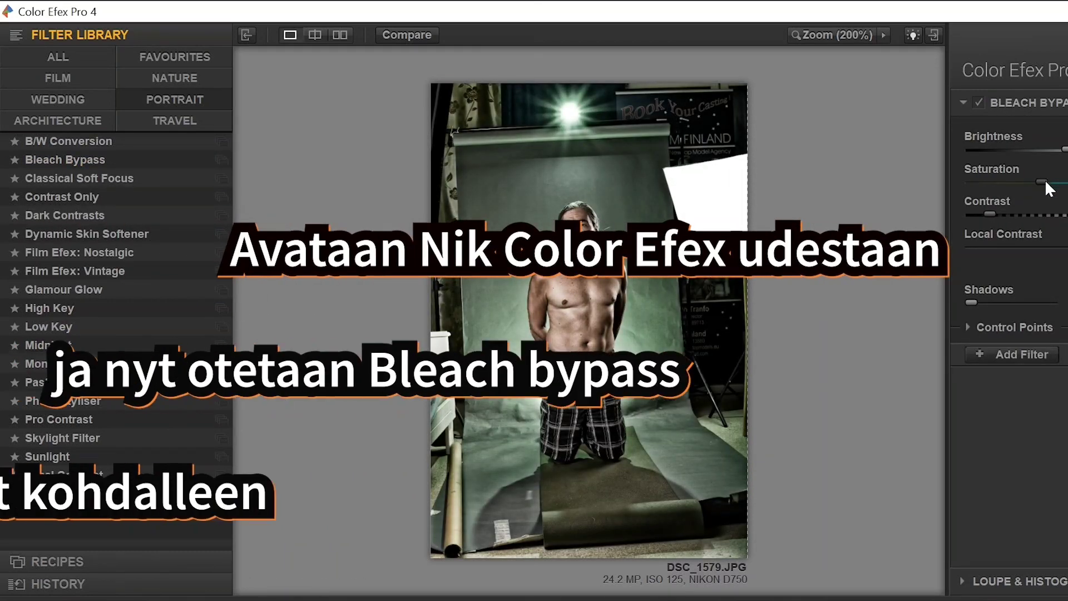
drag(1044, 180, 1067, 149)
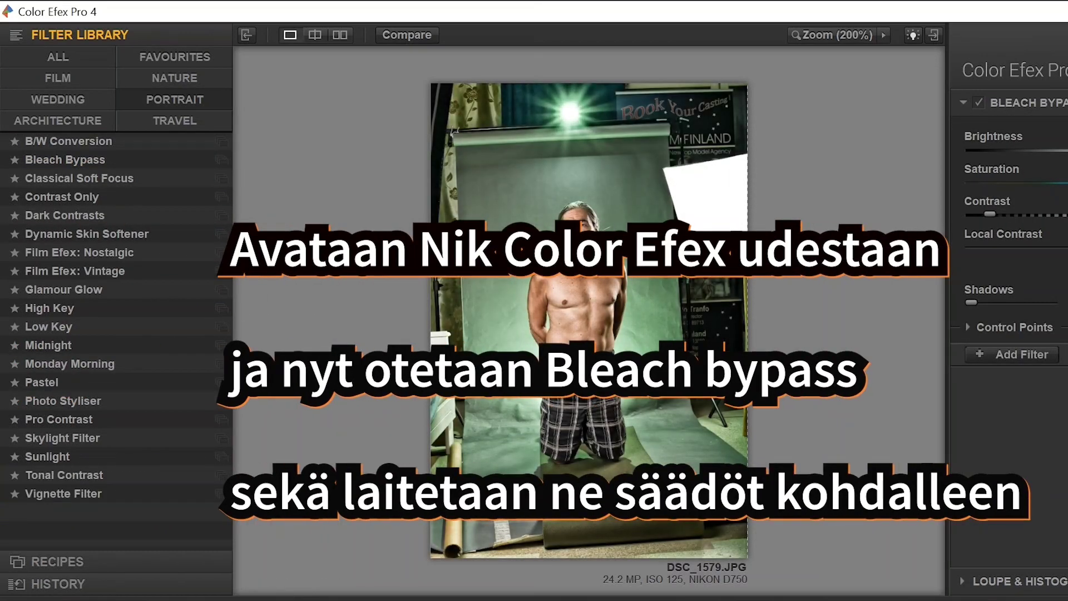
key(Return)
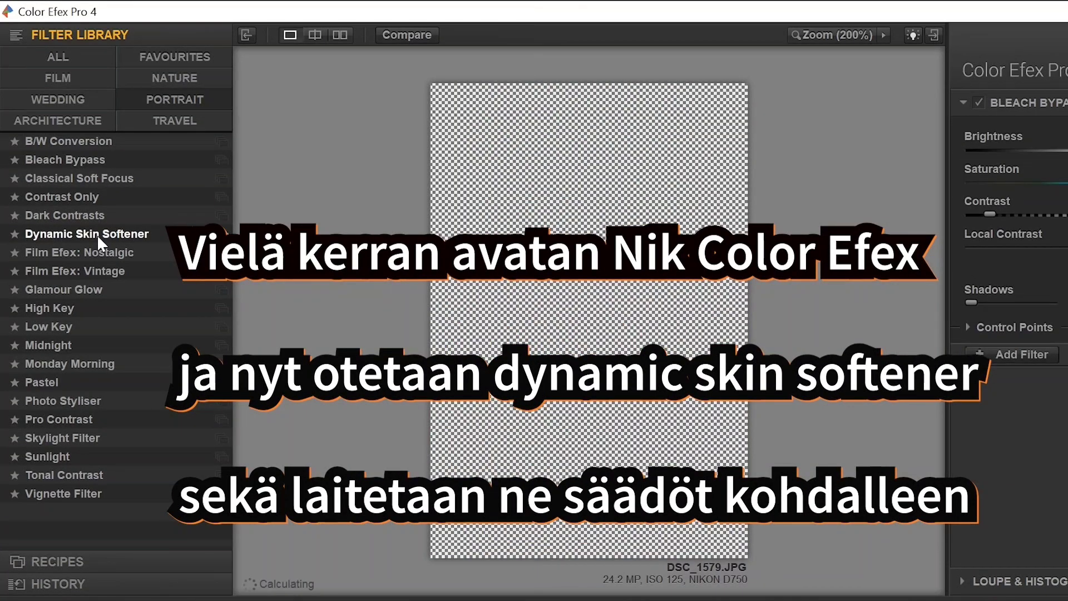
Step: Choose the Dynamic Skin Softener filter for the photo and check its effect close up on the chest and face
click(97, 235)
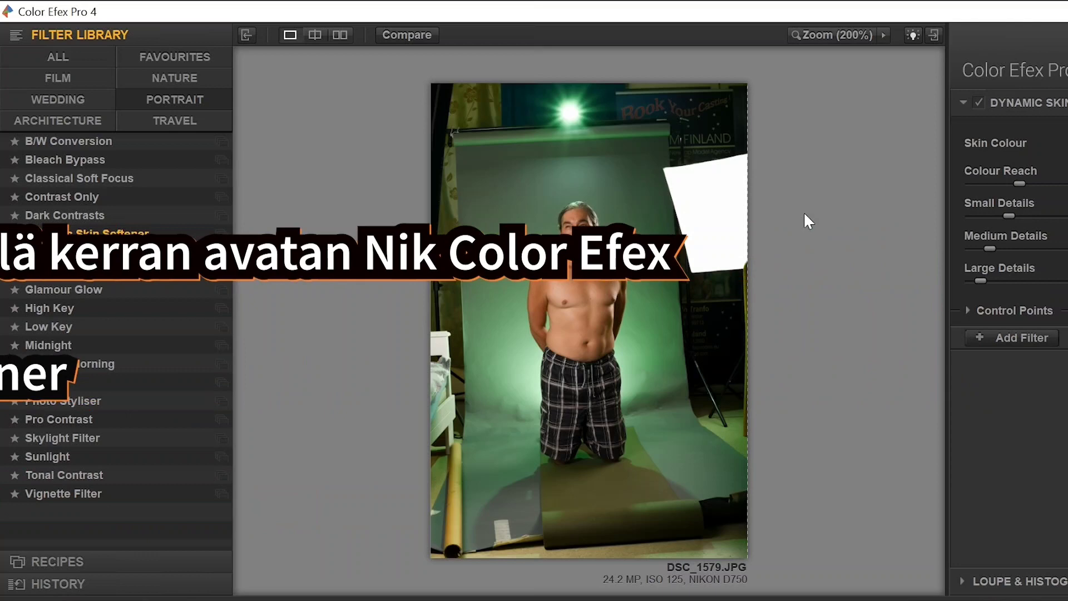
click(572, 404)
key(ctrl+plus)
drag(622, 248, 651, 508)
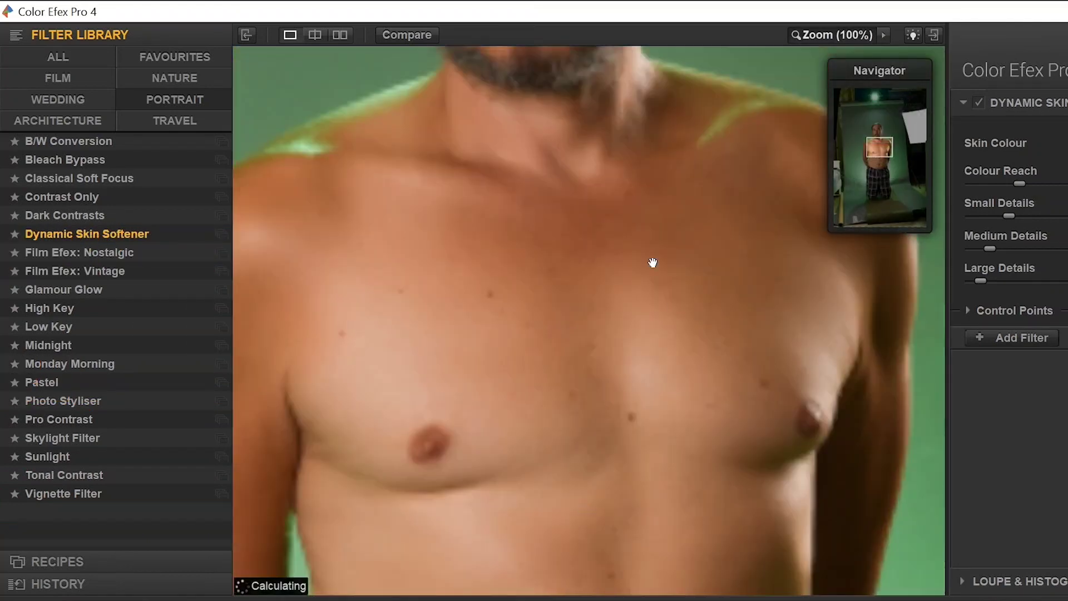
drag(651, 259, 662, 589)
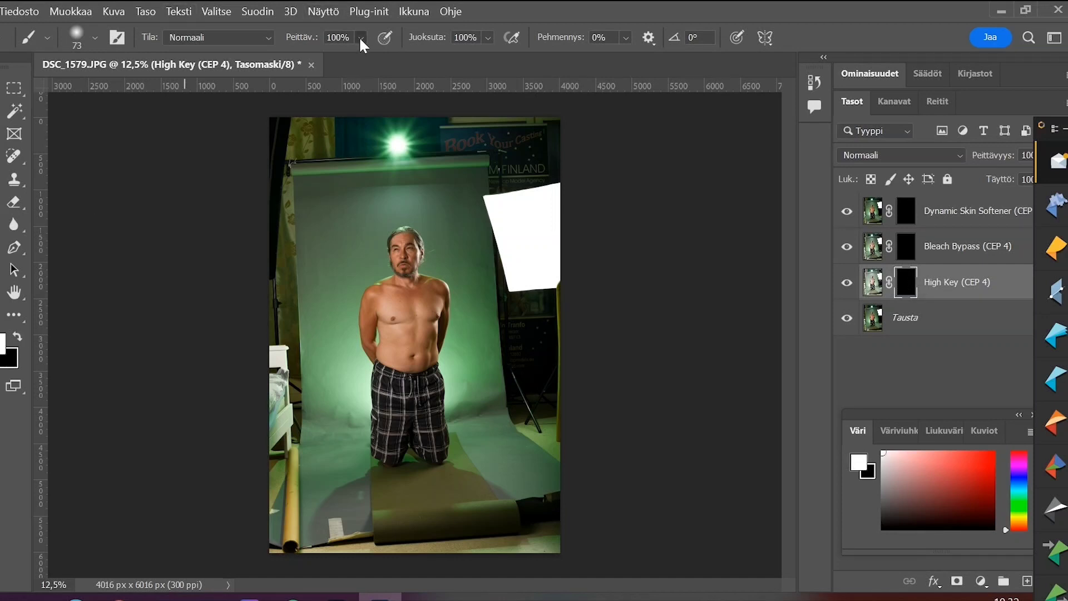
Step: In Photoshop, select the High Key mask, set that layer to 36% opacity, and set the brush to 180 px at 28% opacity
drag(361, 44, 376, 70)
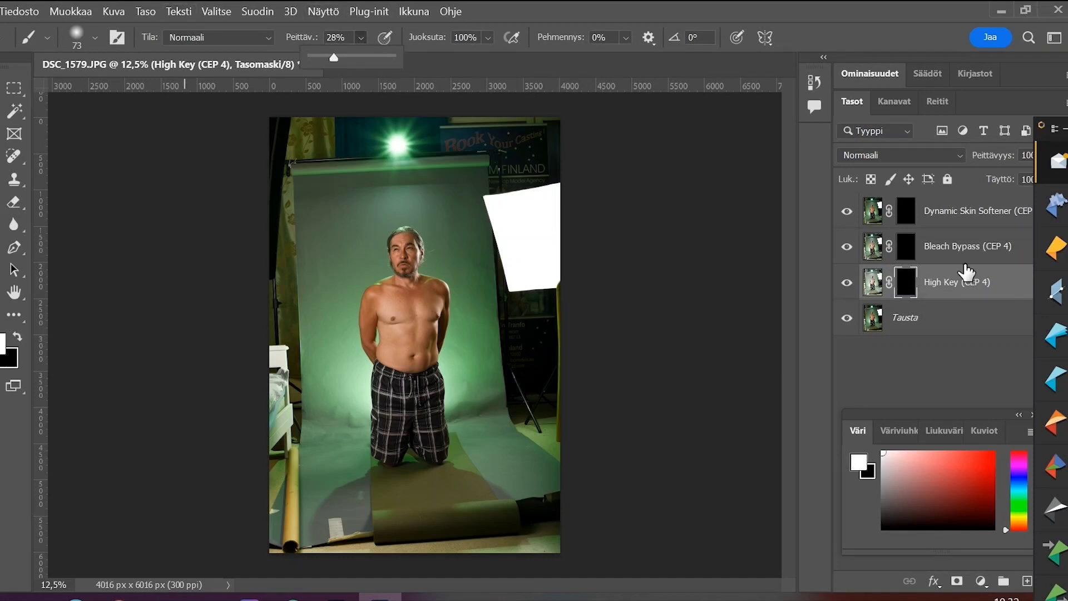
click(906, 292)
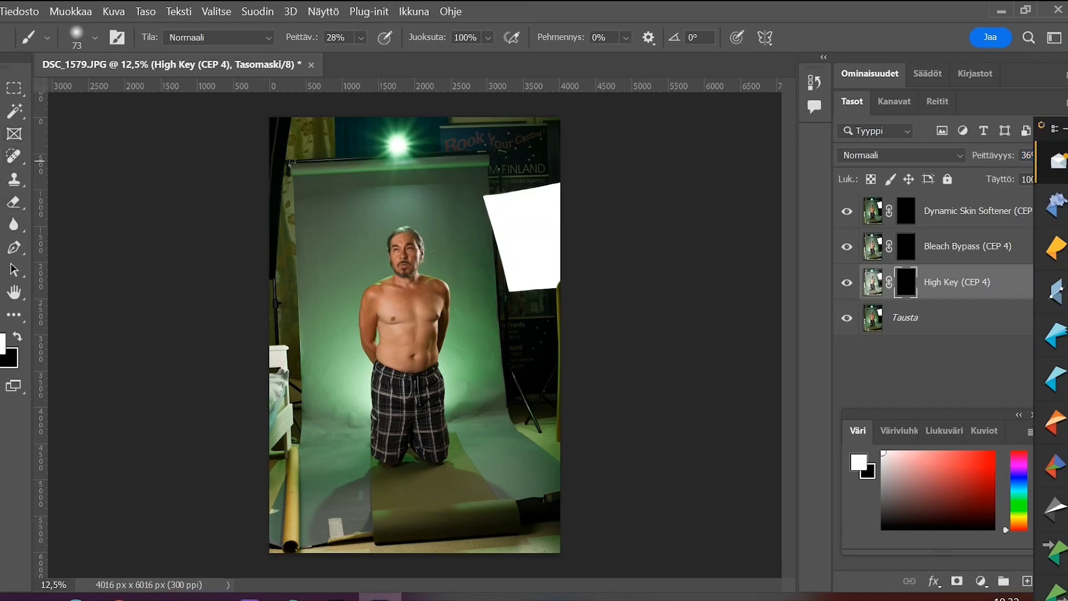
click(95, 43)
drag(127, 93, 143, 93)
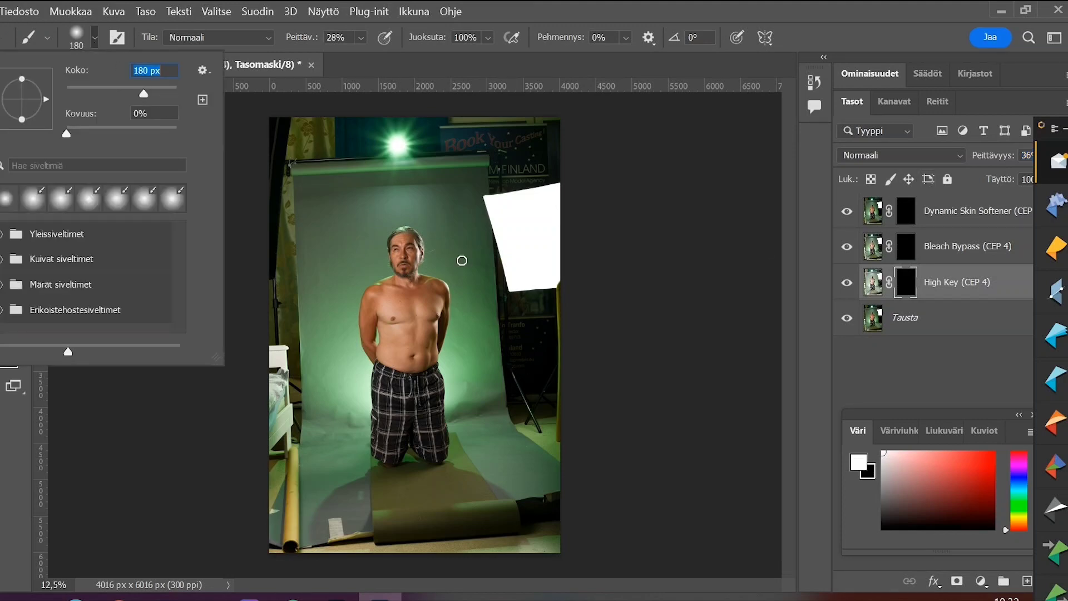
scroll(461, 260, down, 1)
scroll(477, 276, up, 3)
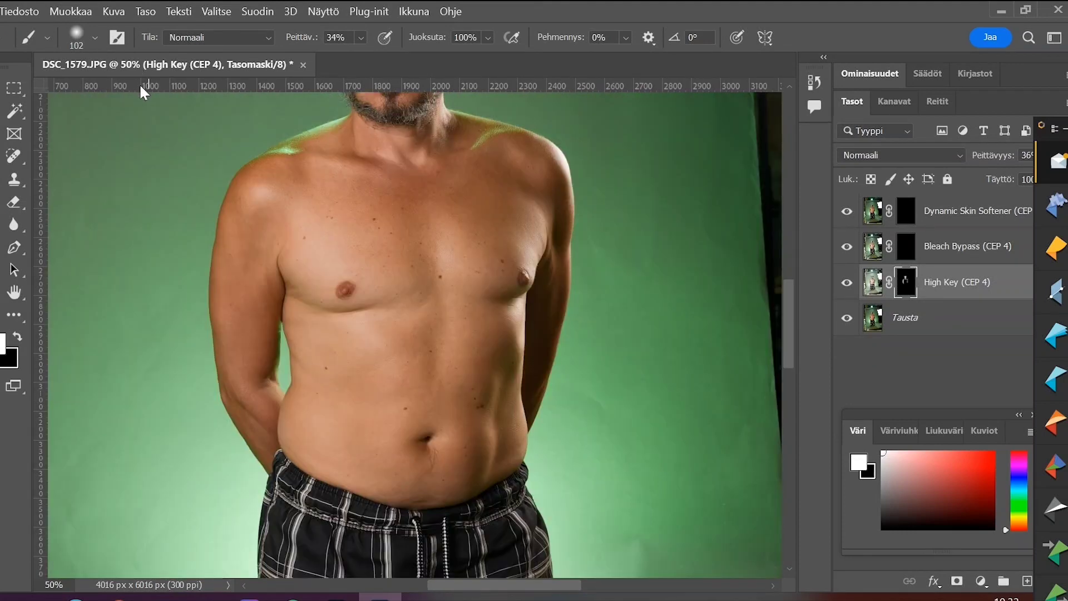
Step: Paint the High Key mask over the torso and shorts with a 243 px brush at 34% opacity, and compare with the layer hidden
click(96, 38)
click(151, 90)
click(427, 219)
scroll(400, 212, down, 5)
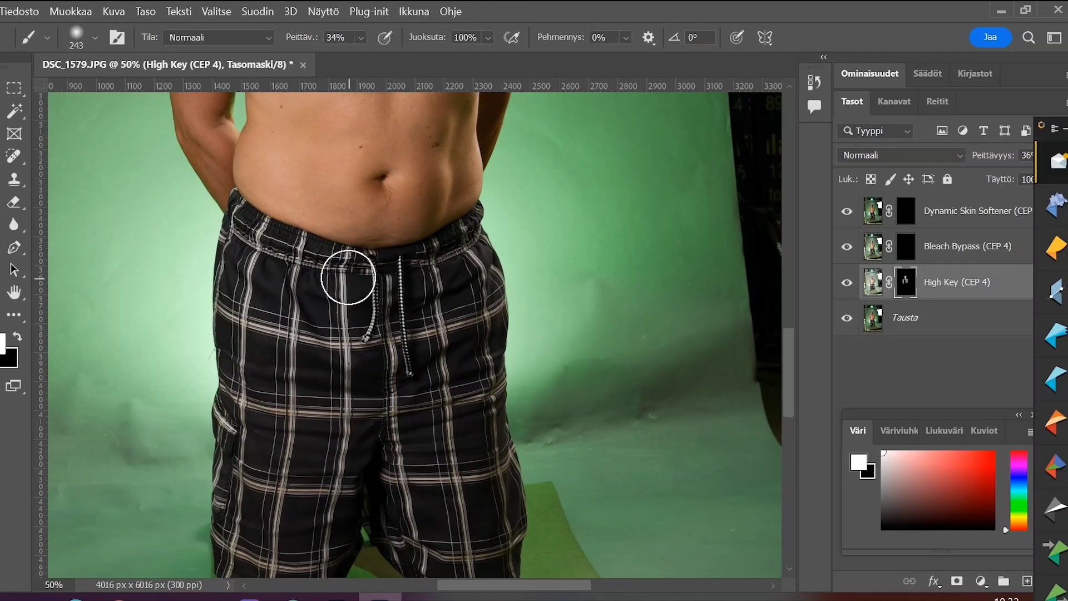
drag(308, 356, 317, 179)
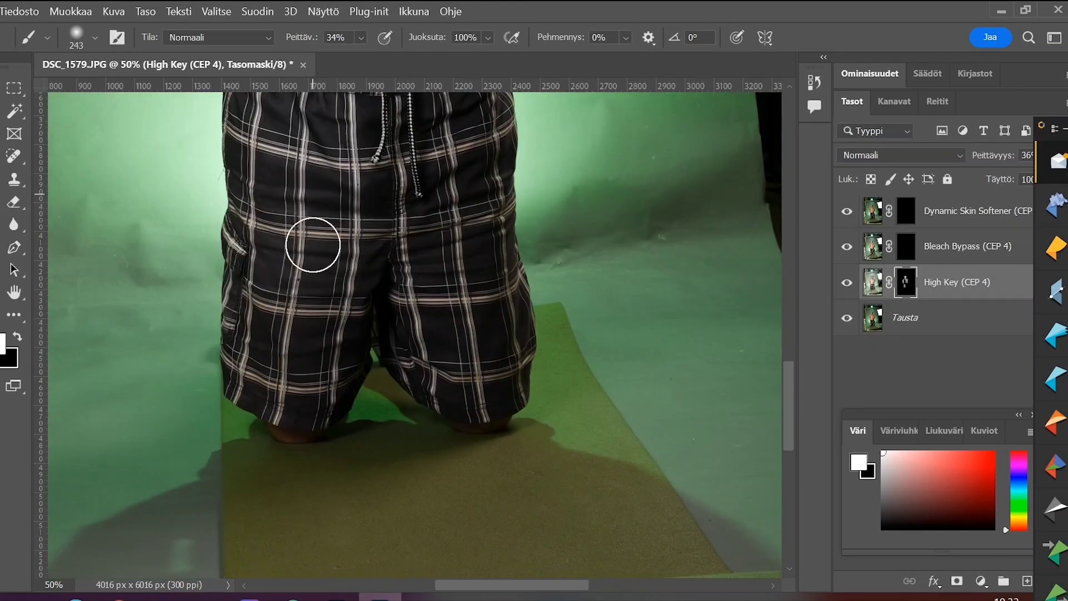
mouse_move(263, 282)
mouse_down()
mouse_move(310, 395)
mouse_move(426, 202)
mouse_move(470, 375)
mouse_up()
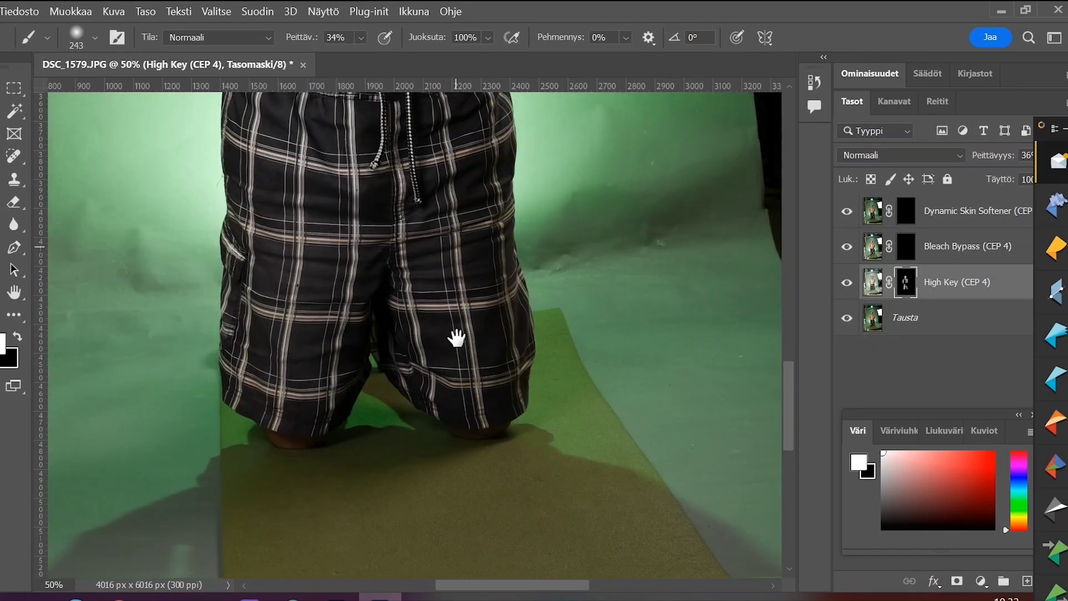
drag(454, 217, 458, 421)
drag(451, 265, 490, 449)
drag(517, 282, 525, 567)
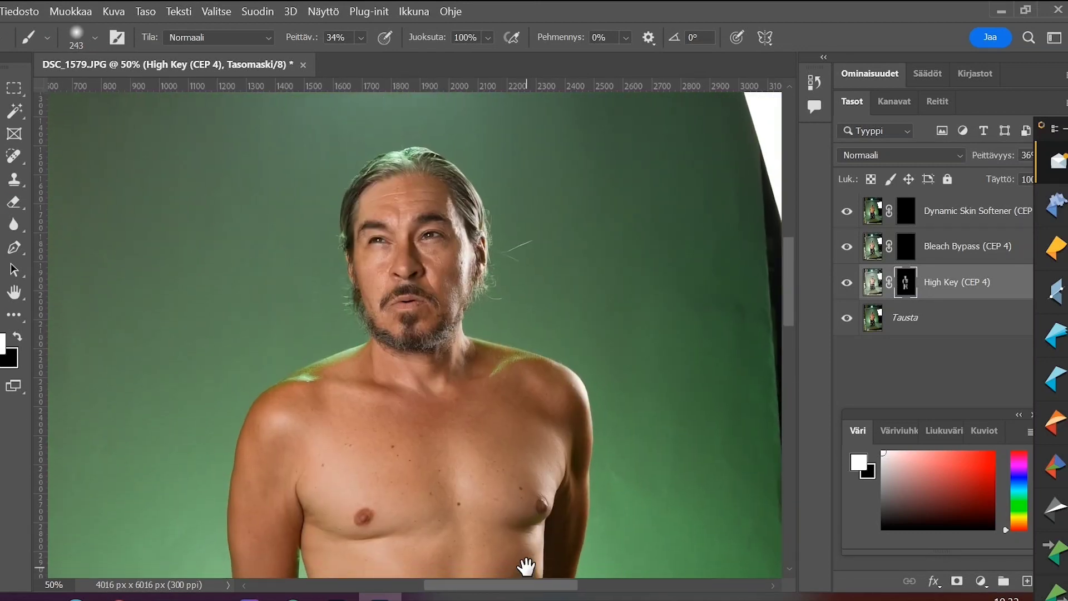
click(850, 283)
click(851, 283)
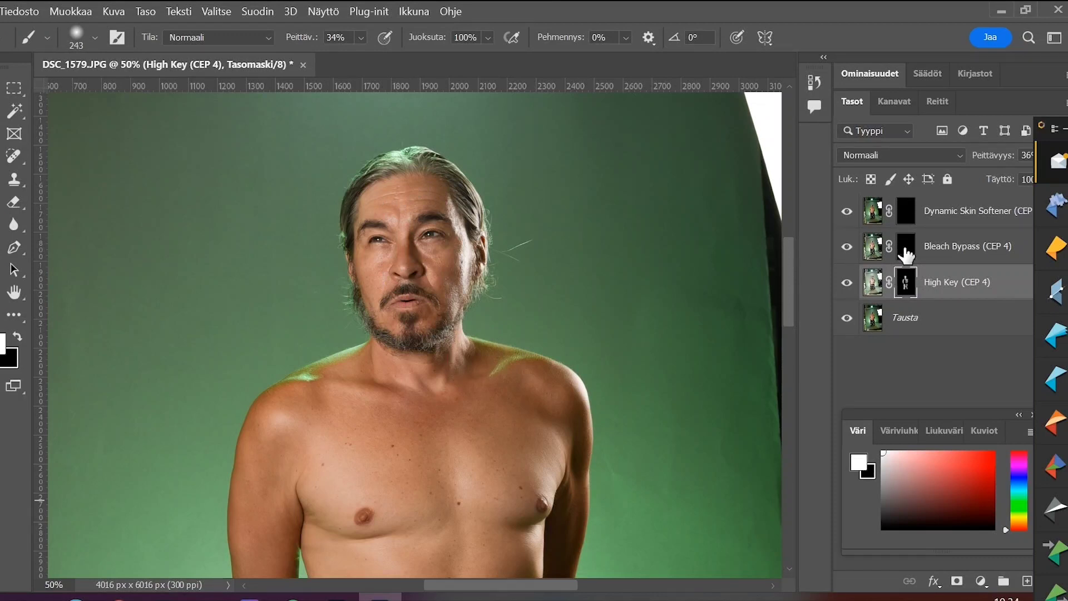
Step: Select the Bleach Bypass mask, set the layer opacity to 38%, and start painting the face with the brush at 42% opacity
click(905, 250)
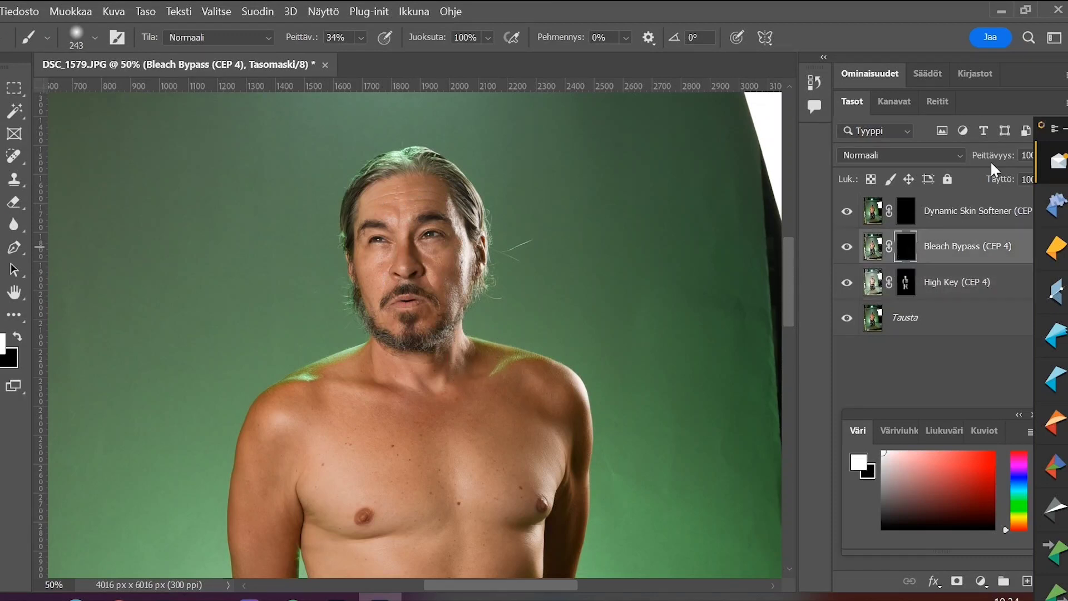
click(361, 39)
drag(372, 58, 380, 58)
mouse_move(436, 284)
mouse_down()
mouse_move(420, 217)
mouse_move(396, 294)
mouse_up()
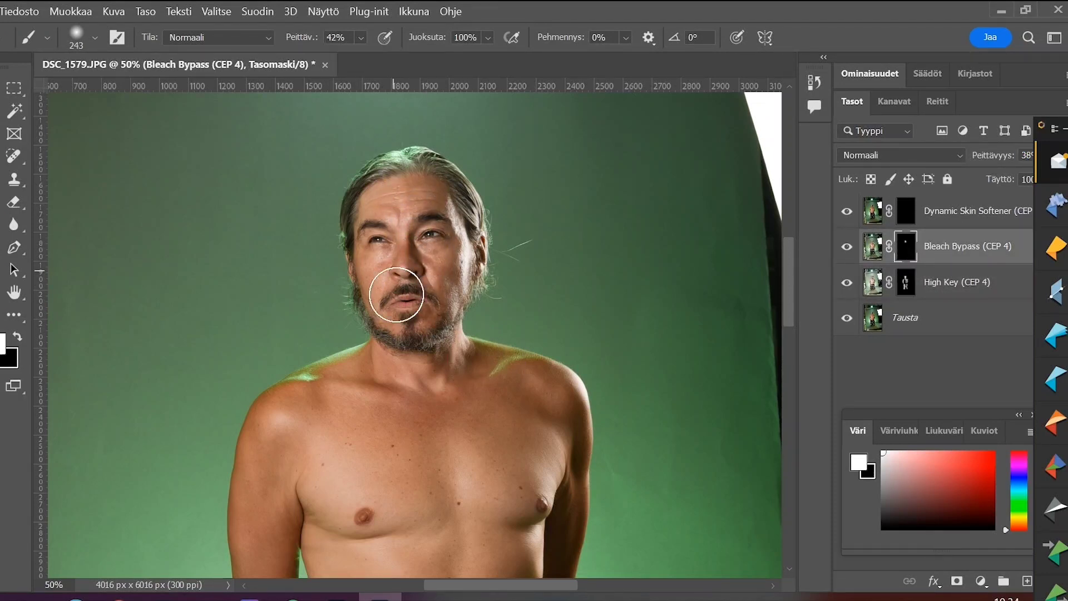
Step: Reduce the brush to 136 px and paint the Bleach Bypass effect over the mouth, beard and forehead
click(95, 38)
drag(142, 93, 131, 93)
key(Return)
key(ctrl+plus)
key(ctrl+plus)
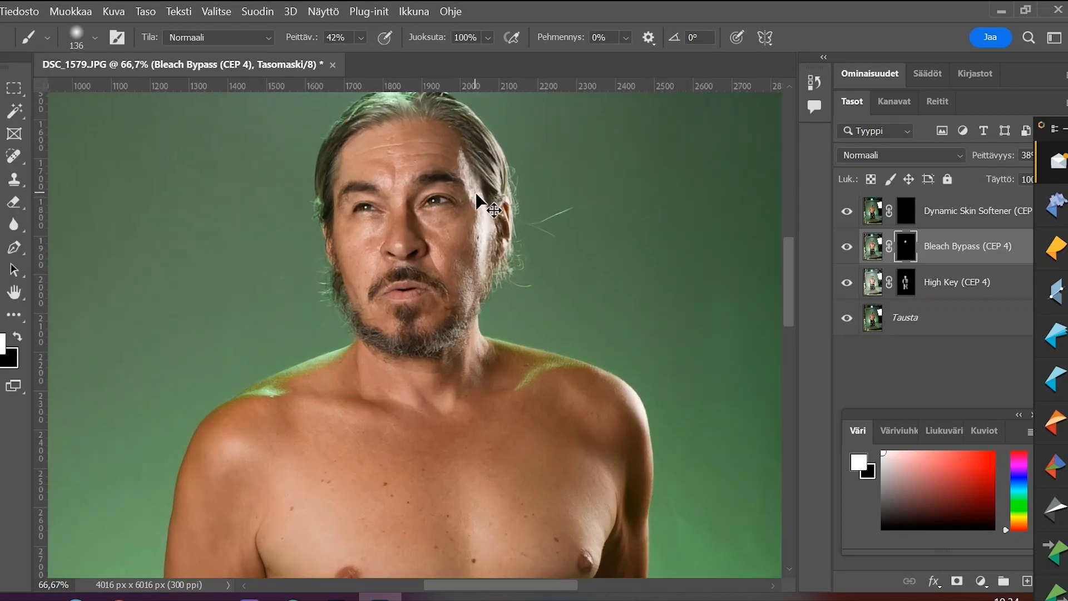
mouse_move(436, 242)
mouse_down()
mouse_move(421, 400)
mouse_move(414, 333)
mouse_up()
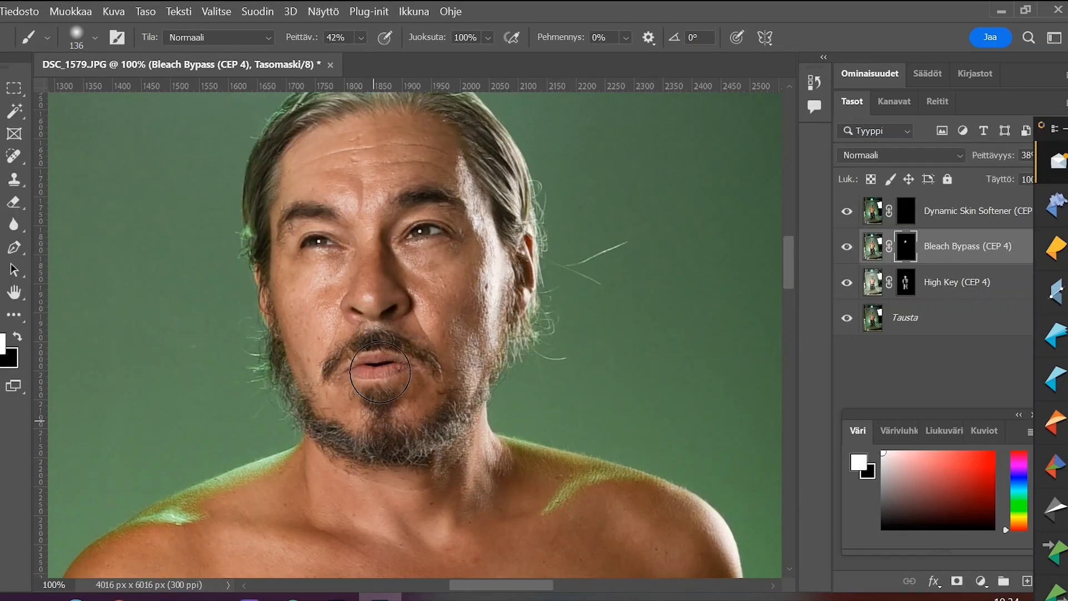
drag(421, 460, 407, 535)
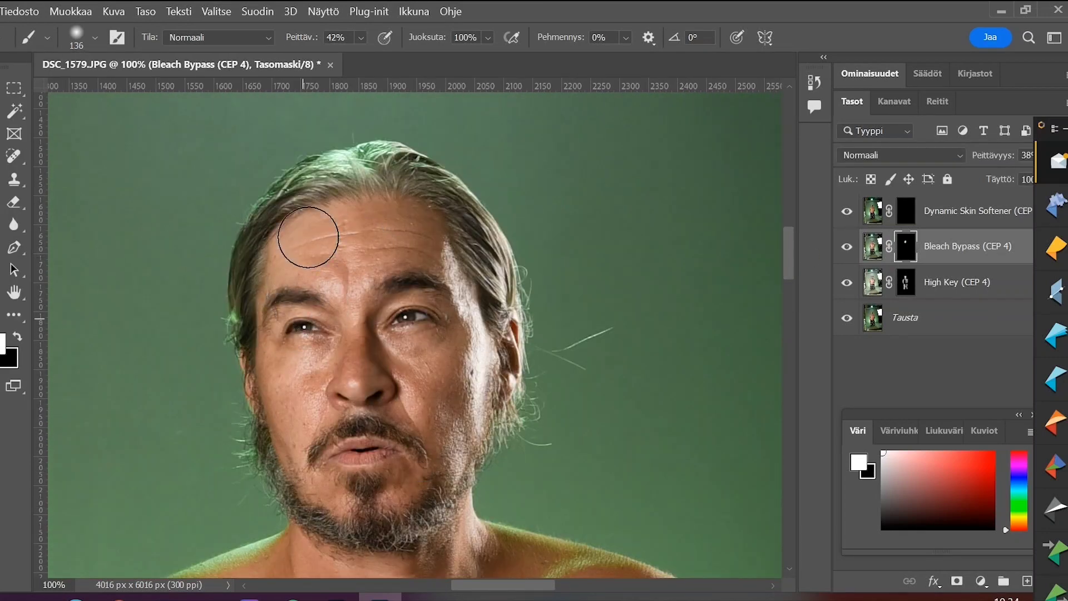
Step: Reduce the brush to 78 px and paint the Bleach Bypass effect into the hair and finer face areas
click(94, 37)
drag(131, 93, 116, 93)
key(Return)
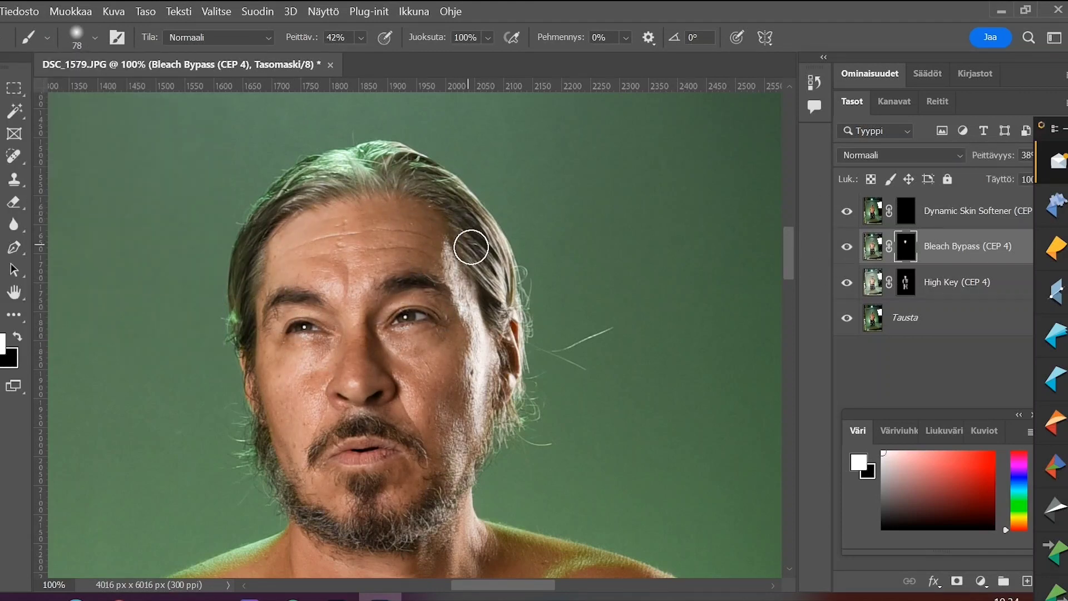
scroll(470, 289, down, 5)
mouse_move(488, 404)
mouse_down()
mouse_move(496, 284)
mouse_move(326, 282)
mouse_move(501, 266)
mouse_up()
Step: Enlarge the brush to 149 px and paint the Bleach Bypass effect over the shoulders and upper chest
click(91, 40)
click(135, 93)
drag(568, 348, 502, 161)
drag(205, 216, 309, 250)
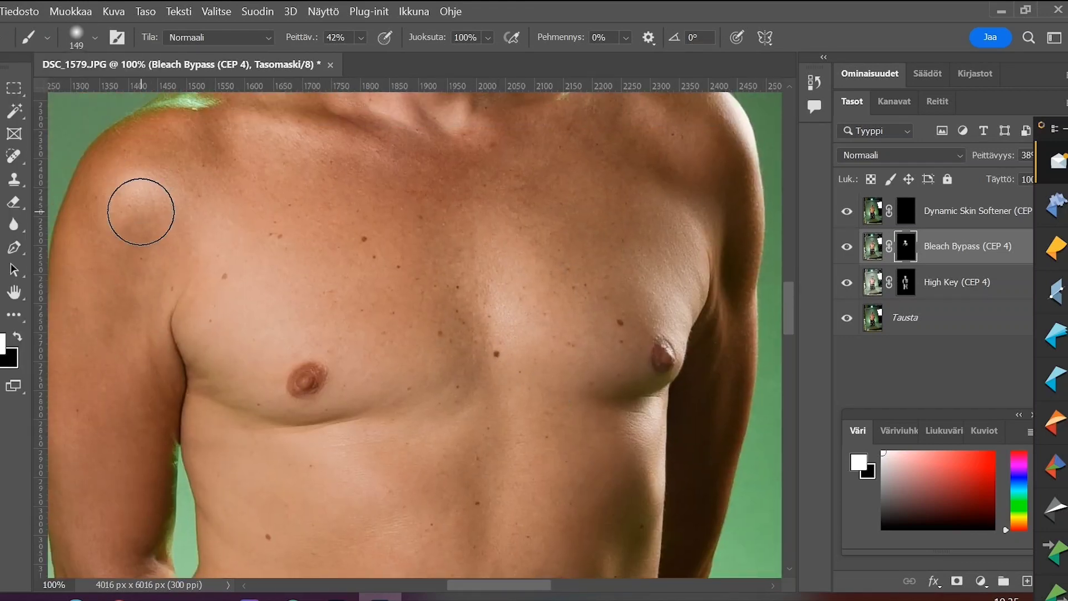
Step: Enlarge the brush to 228 px and paint the Bleach Bypass mask over the rest of the torso
key(ctrl+minus)
key(ctrl+minus)
click(96, 37)
click(145, 90)
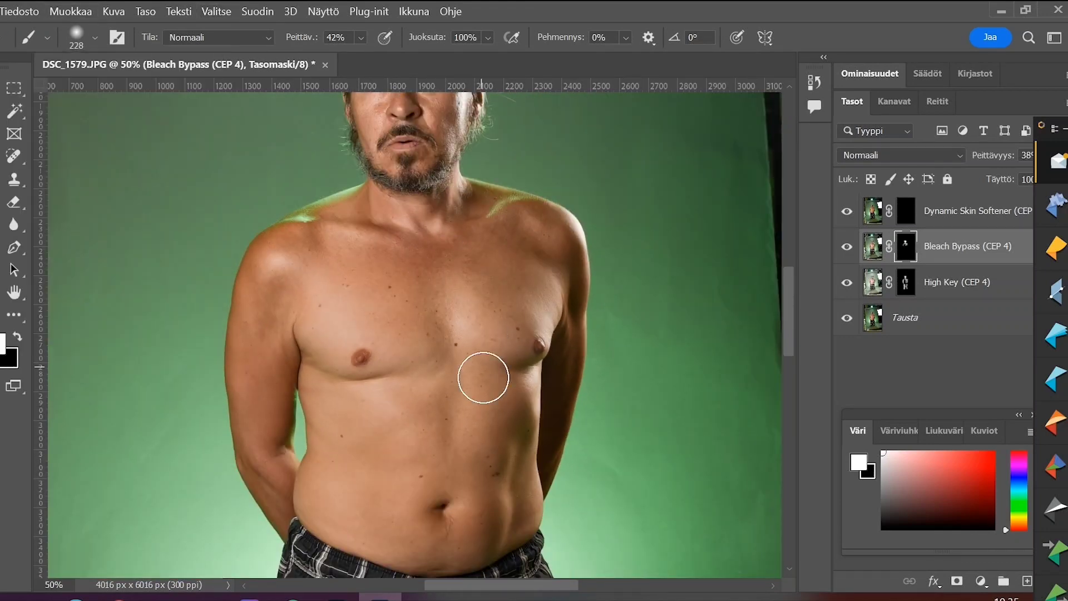
drag(452, 301, 453, 157)
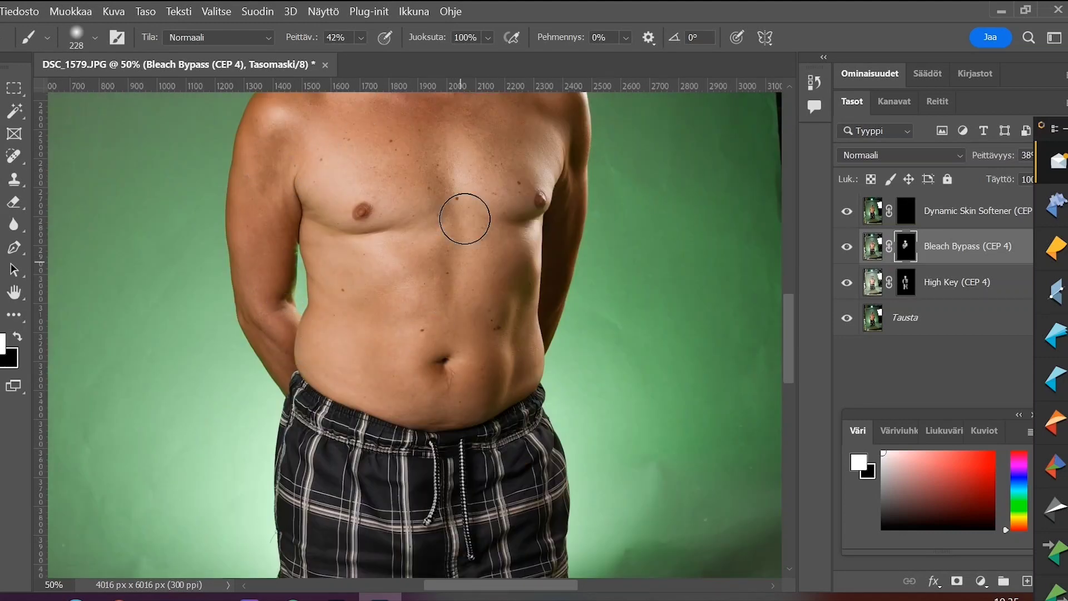
scroll(452, 358, up, 3)
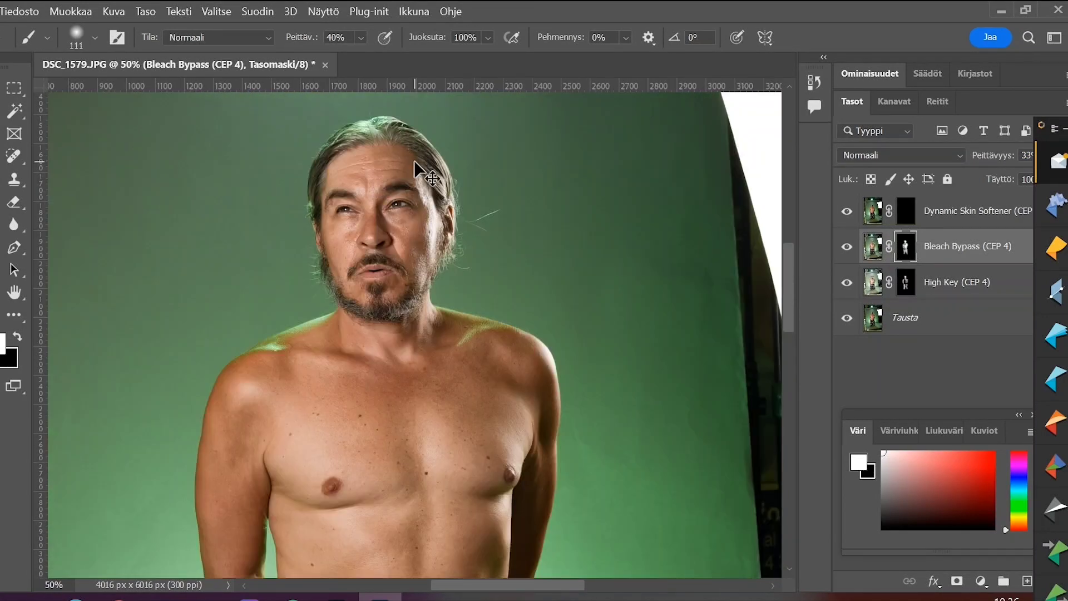
Step: Set the Bleach Bypass layer's opacity to 45% while judging the face up close, and select the Dynamic Skin Softener mask
key(ctrl+plus)
key(ctrl+plus)
key(ctrl+plus)
drag(417, 162, 520, 461)
drag(417, 167, 449, 369)
click(905, 214)
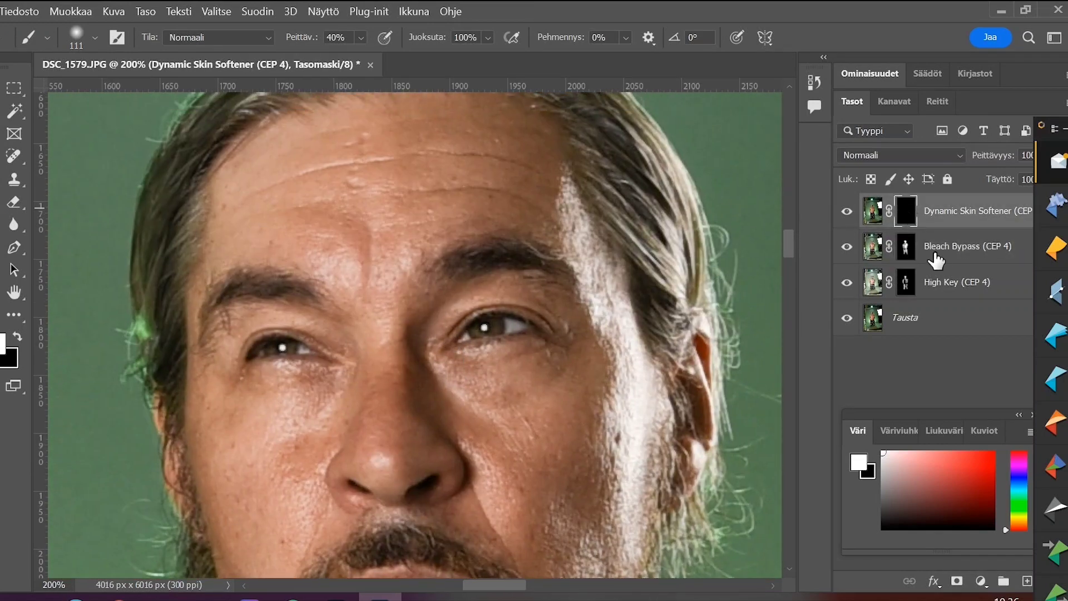
click(960, 244)
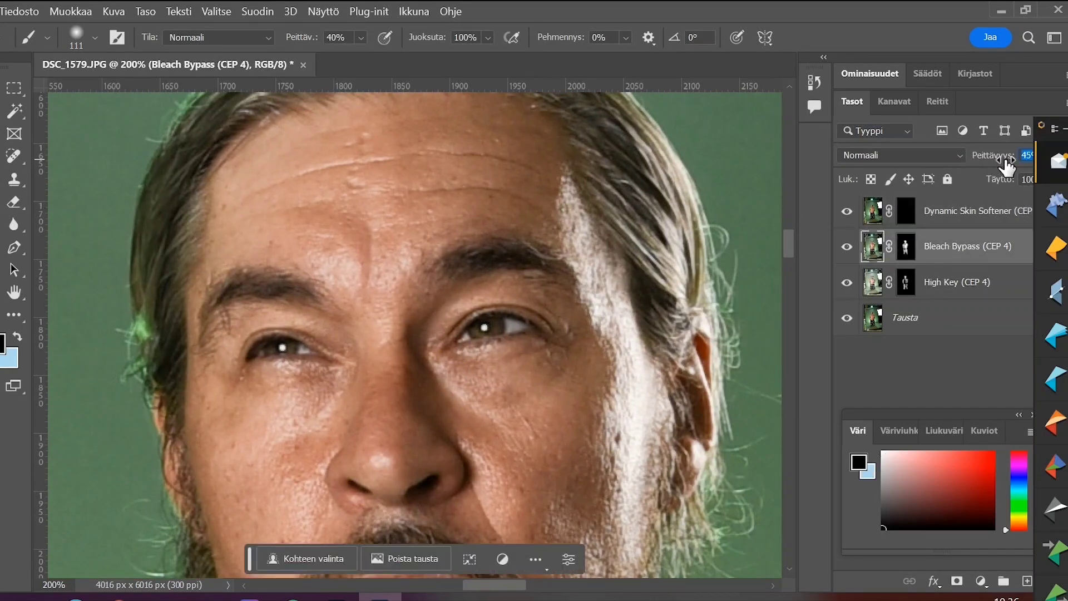
click(905, 211)
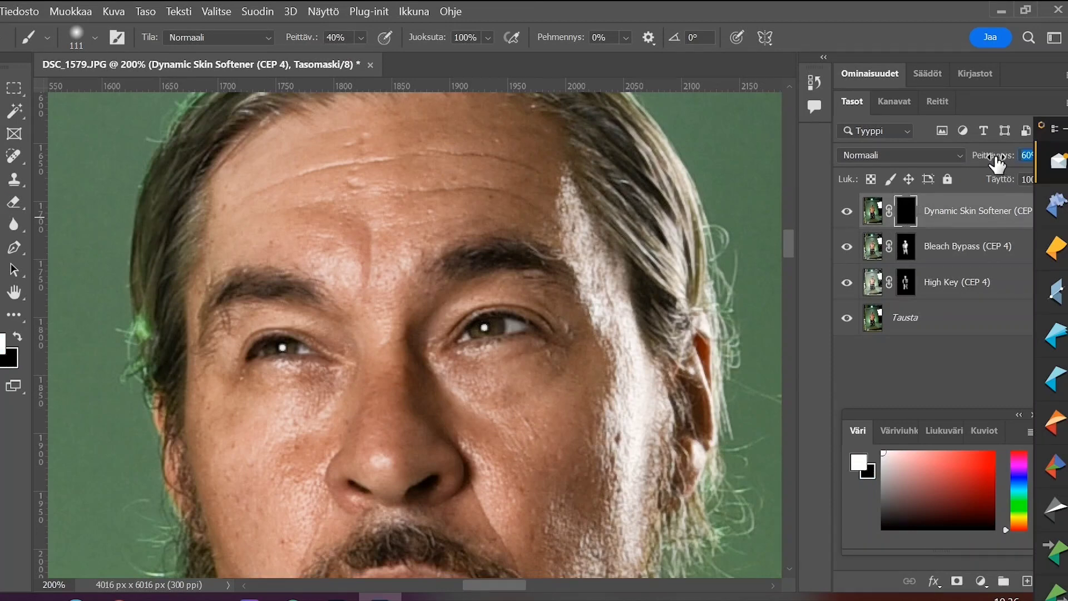
Step: Set the Dynamic Skin Softener layer to 56% opacity and paint its mask over the forehead with a 72 px brush
click(97, 37)
drag(113, 91, 105, 91)
click(424, 196)
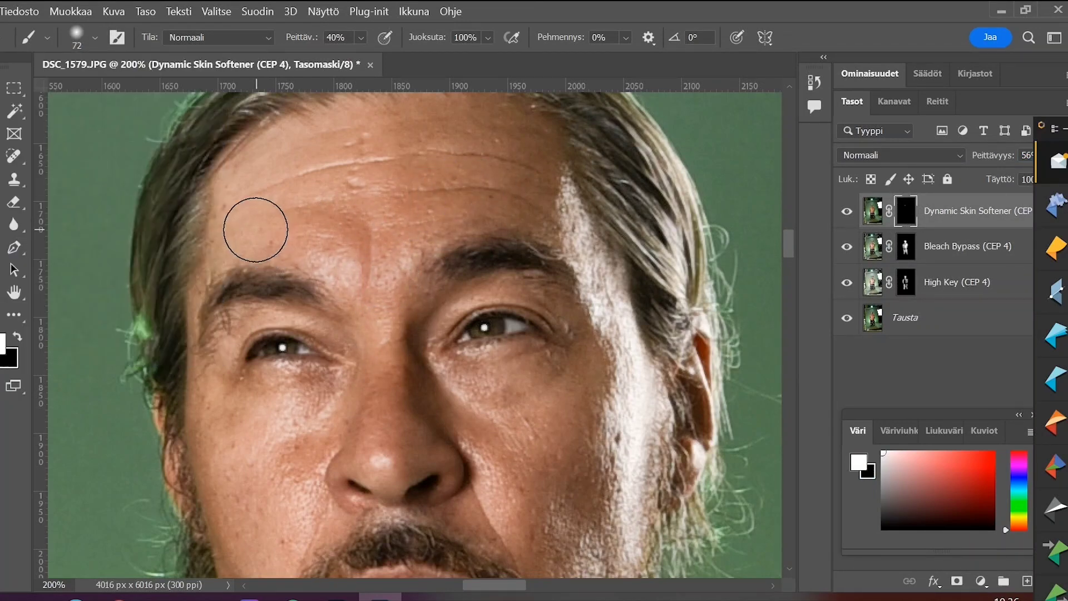
drag(255, 229, 502, 170)
Step: Reduce the brush to 53 px and paint the skin softening over the cheeks and around the eyes and nose
scroll(246, 172, down, 3)
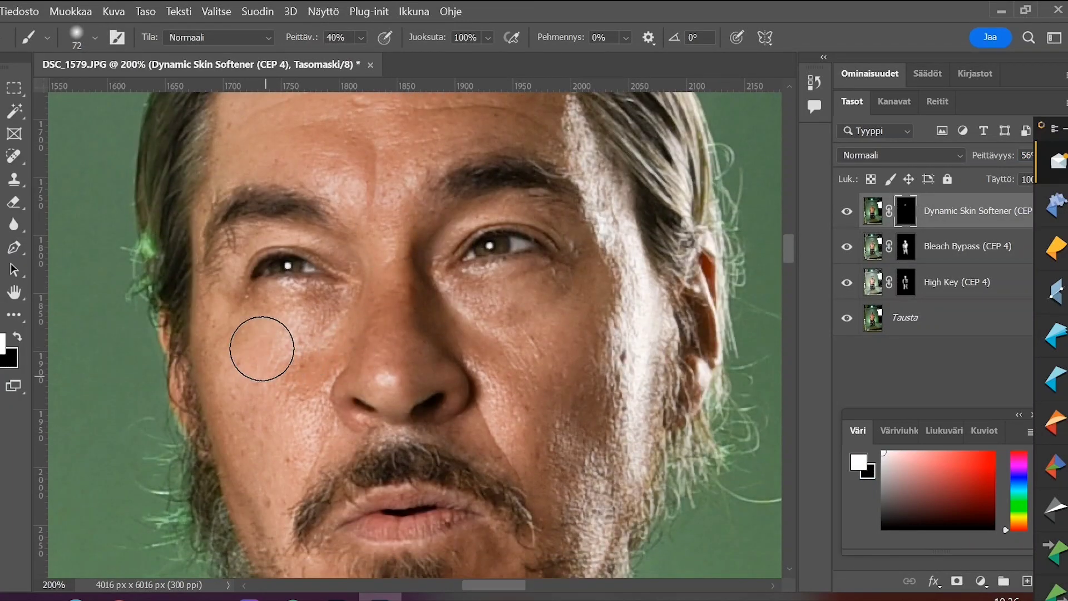
click(94, 39)
drag(105, 92, 96, 91)
drag(225, 381, 217, 316)
mouse_move(282, 485)
mouse_down()
mouse_move(293, 371)
mouse_move(285, 334)
mouse_up()
drag(493, 203, 511, 303)
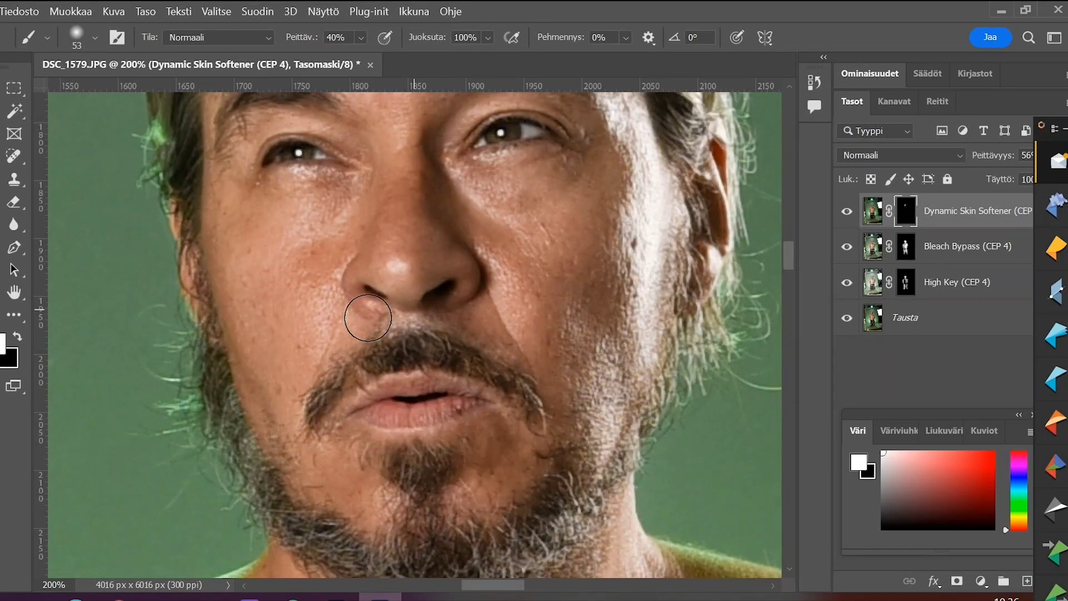
drag(554, 237, 577, 190)
scroll(487, 313, up, 8)
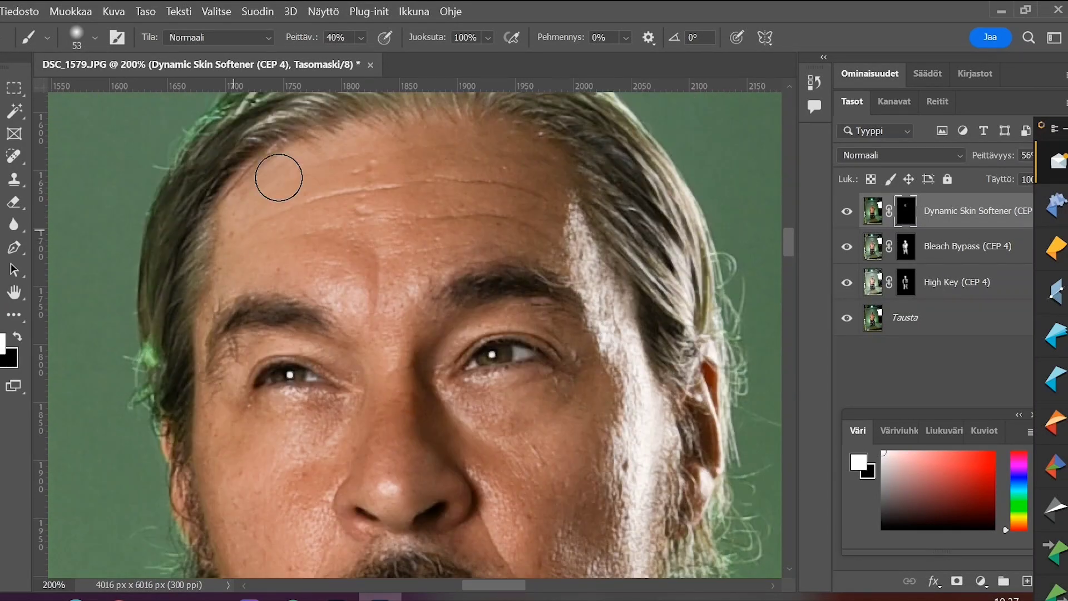
Step: Enlarge the brush to 136 px and paint the Dynamic Skin Softener mask over the shoulders and upper chest
drag(584, 450, 522, 33)
key(ctrl+minus)
key(ctrl+minus)
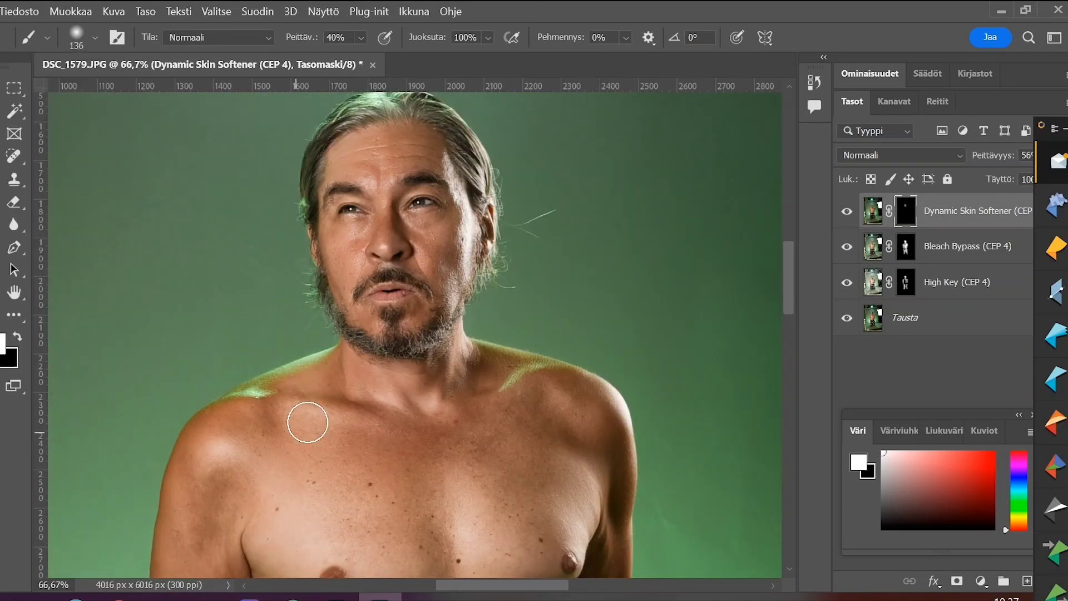
drag(308, 423, 503, 425)
drag(508, 422, 493, 341)
Step: Enlarge the brush to 259 px and extend the skin softening mask over the rest of the chest and torso
scroll(493, 341, down, 5)
scroll(377, 257, down, 4)
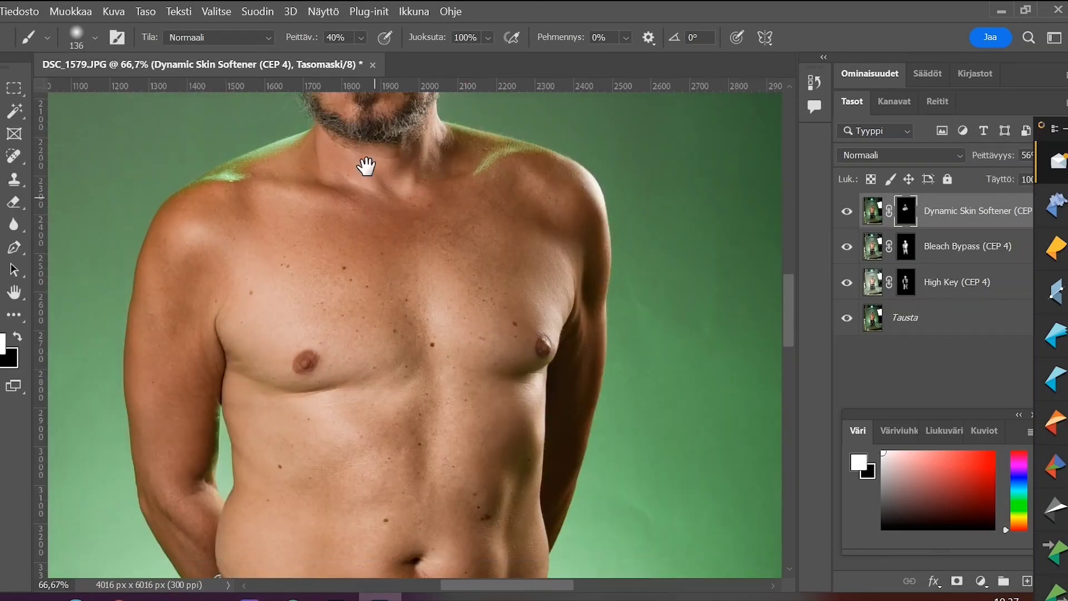
drag(469, 351, 443, 465)
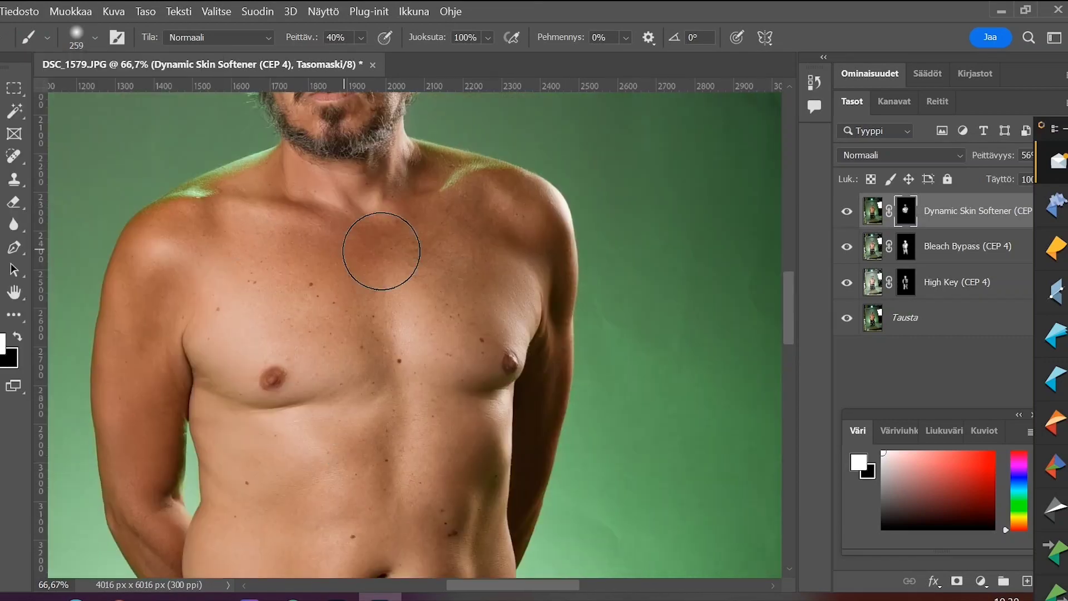
scroll(411, 389, down, 3)
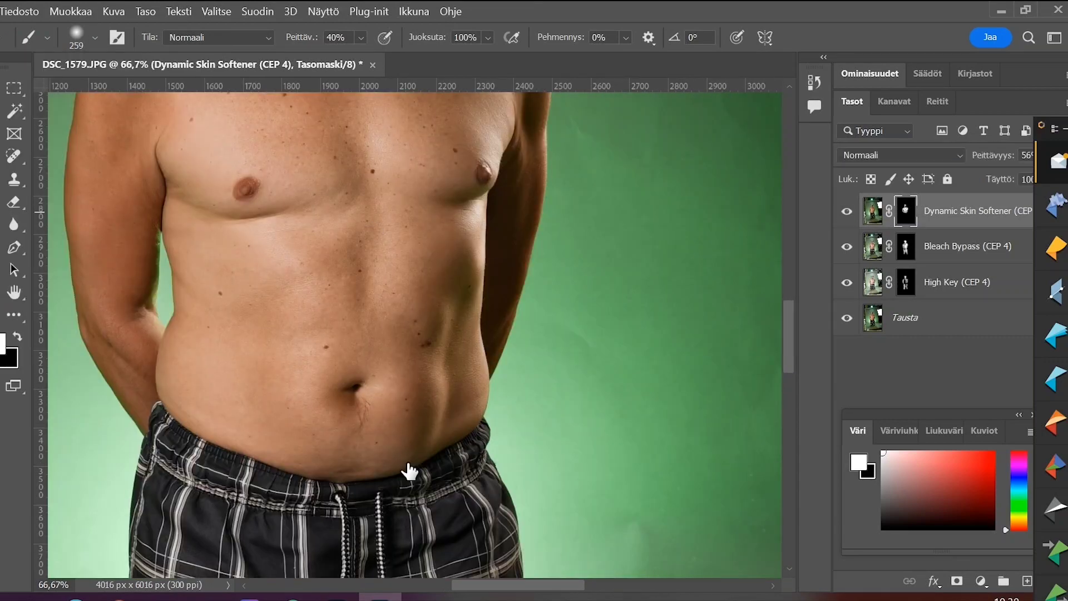
Step: Set the Dynamic Skin Softener layer to 39% opacity and compare the whole picture with the filter layers hidden and shown
key(ctrl+minus)
key(ctrl+minus)
key(ctrl+minus)
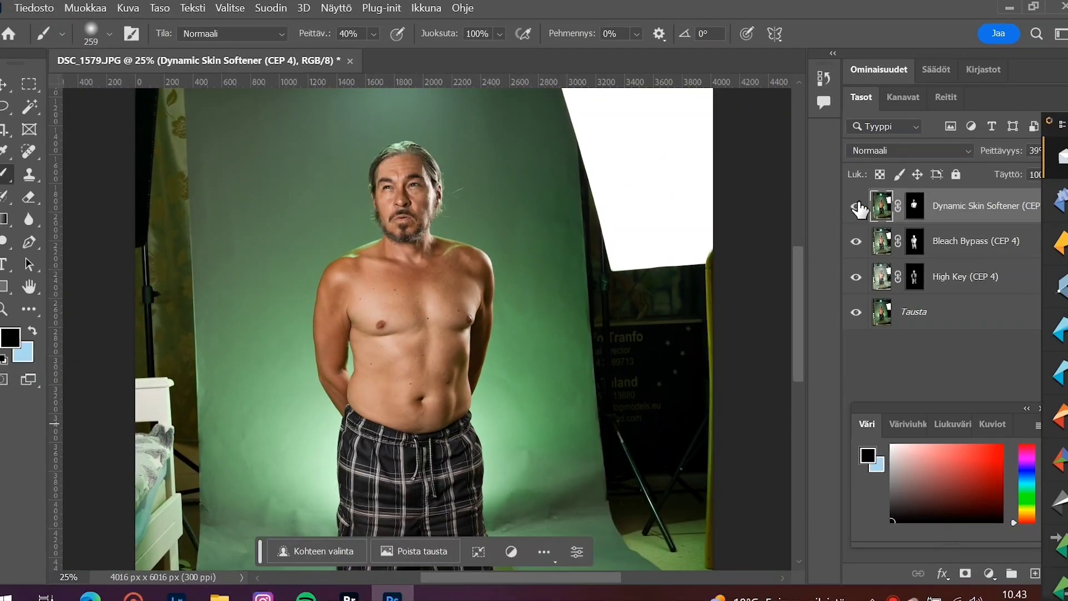
click(846, 210)
click(846, 210)
click(846, 246)
click(915, 277)
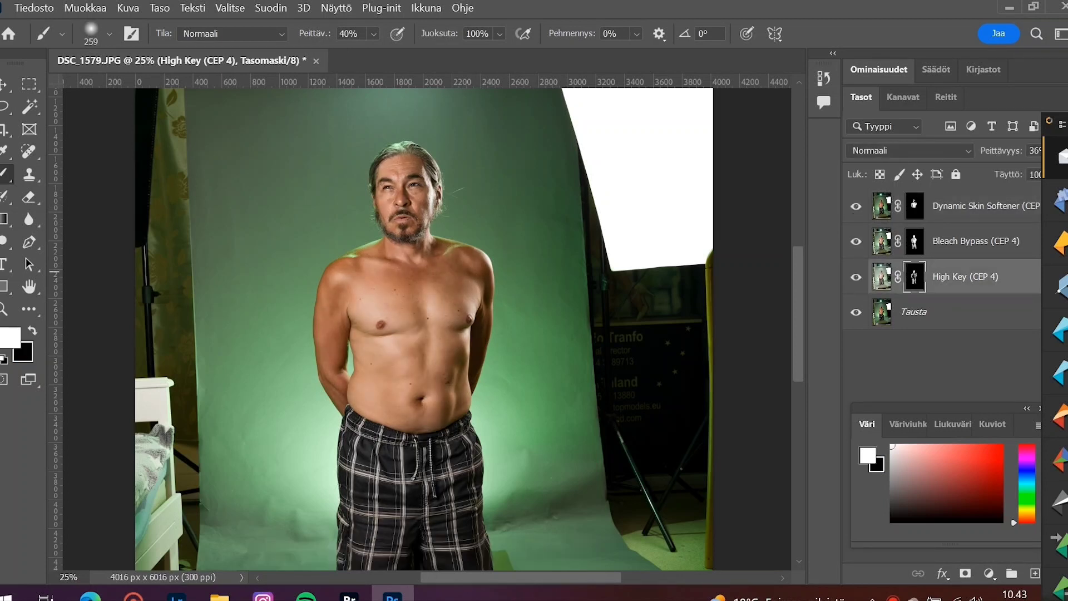
Step: Stamp all visible layers into a new top layer, duplicate it three times, and add a white mask to the topmost copy
click(884, 210)
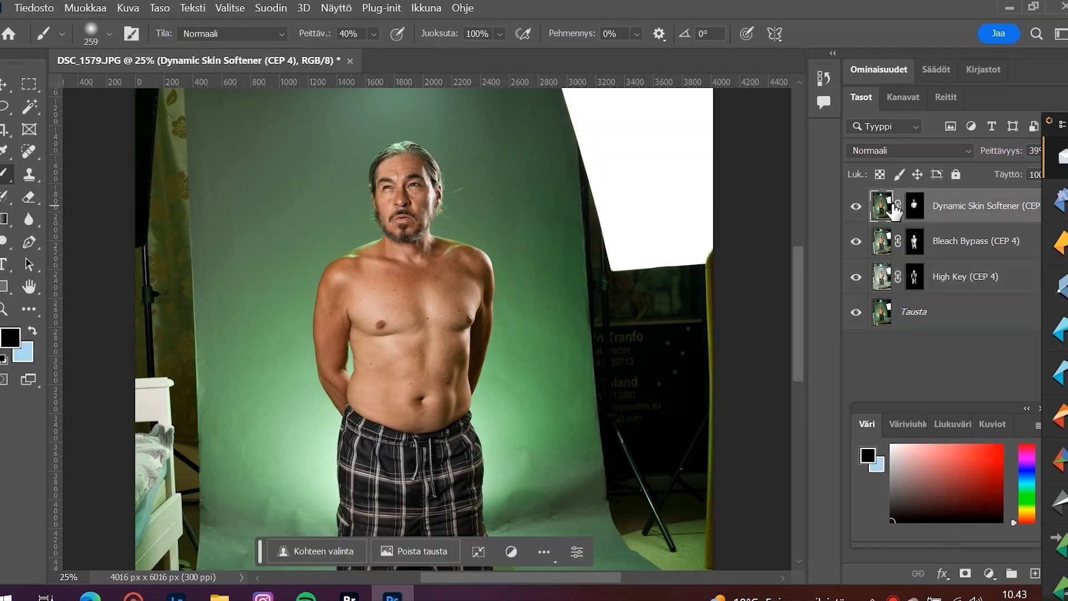
key(ctrl+shift+alt+e)
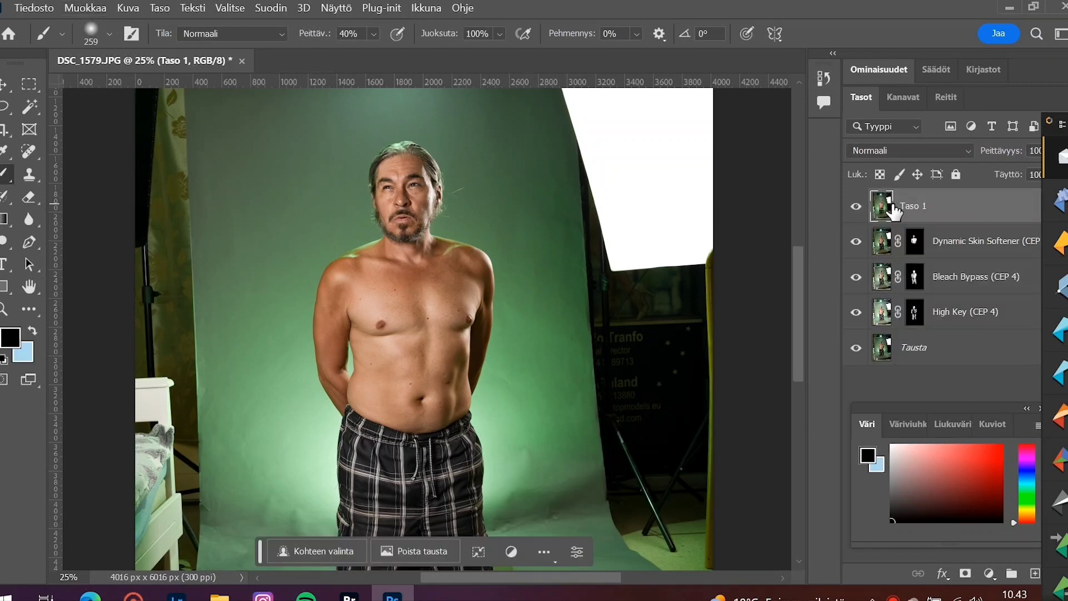
key(ctrl+j)
key(ctrl+j)
key(ctrl+j)
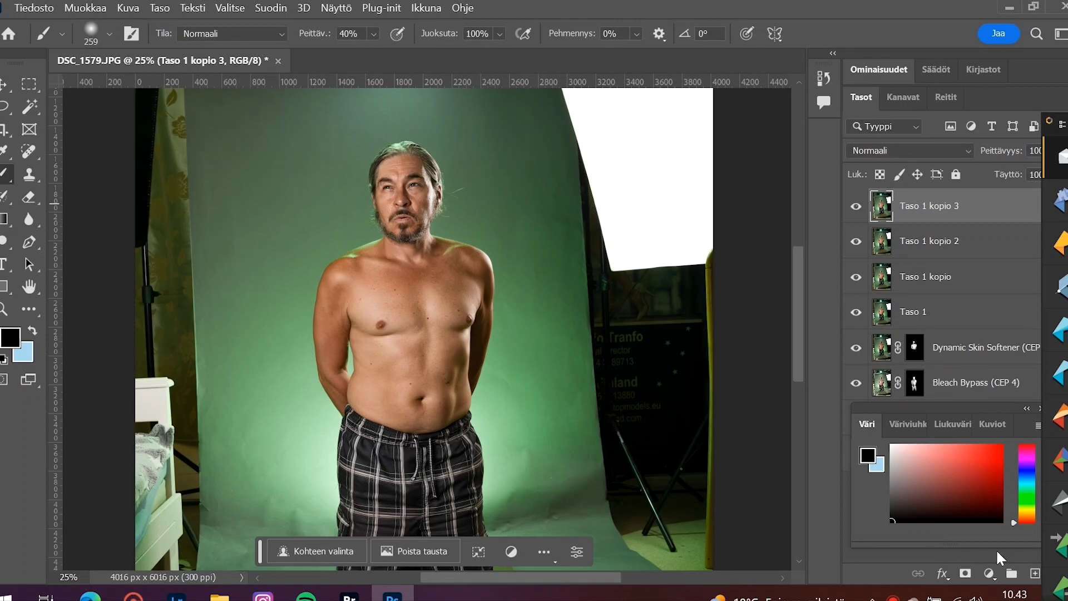
click(965, 573)
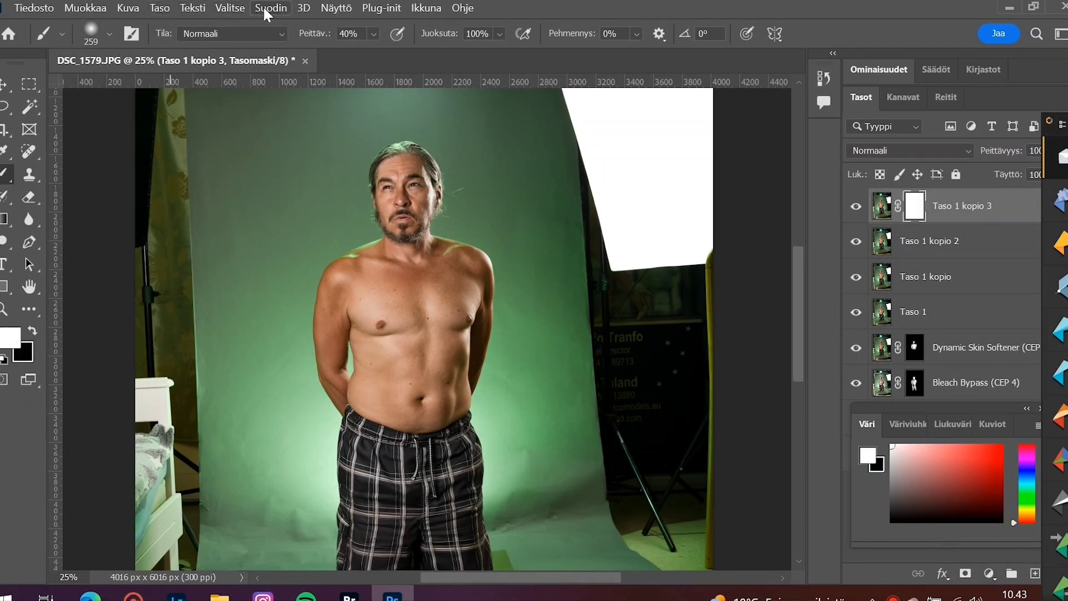
Step: Apply a High Pass filter with a 20.8-pixel radius to the layer Taso 1 kopio 2
click(904, 243)
click(225, 7)
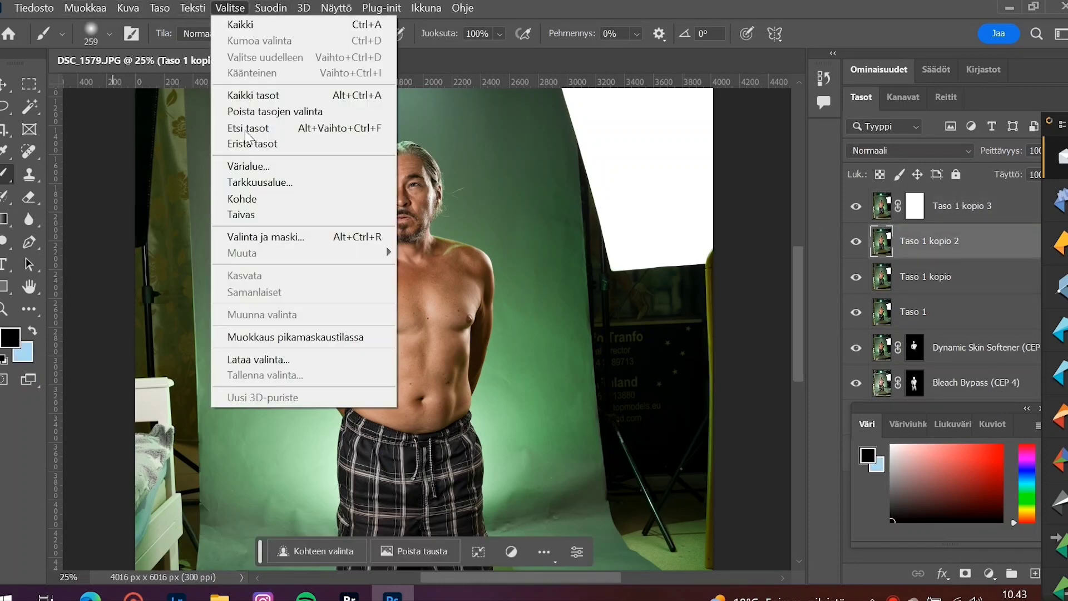
mouse_move(271, 8)
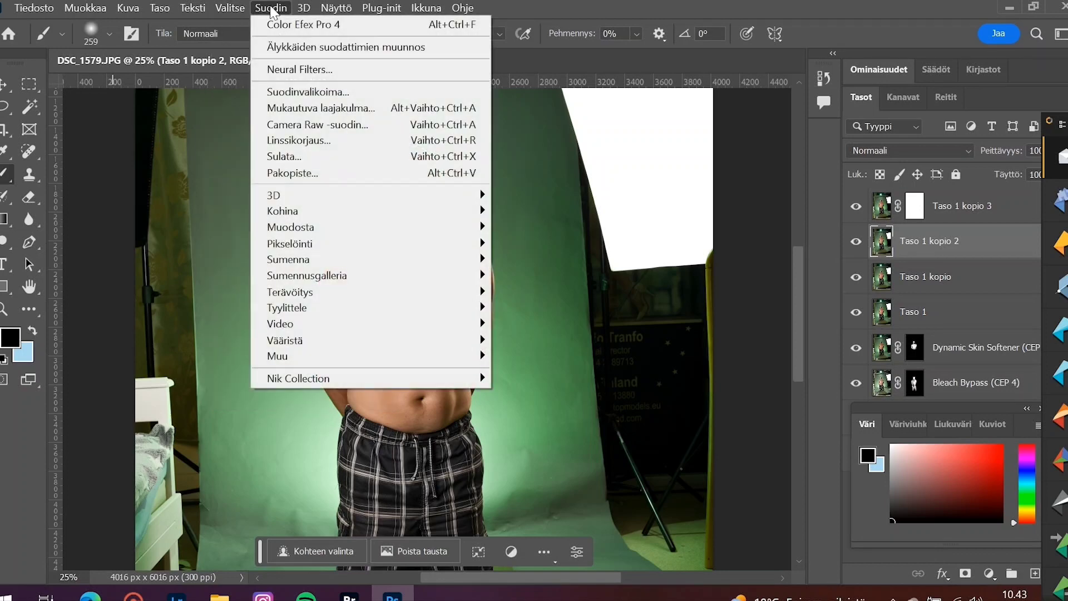
mouse_move(346, 360)
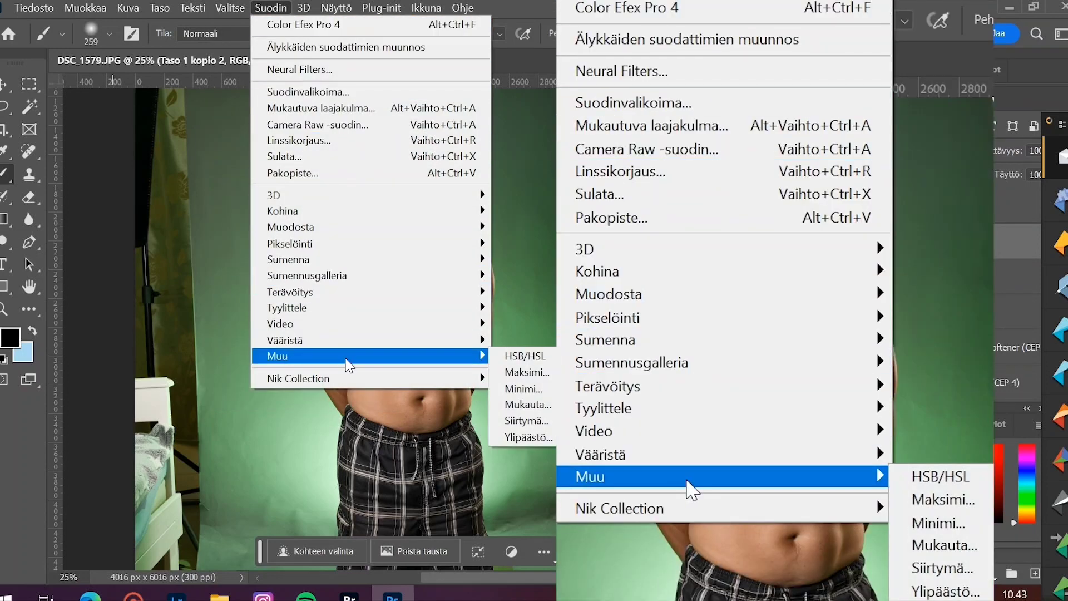
click(533, 442)
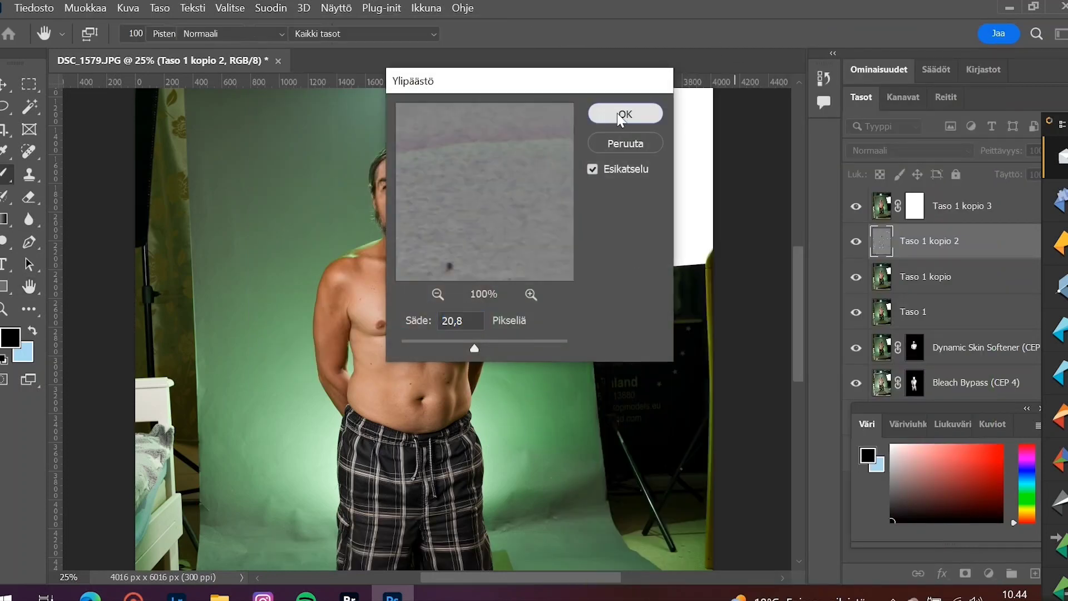
click(620, 115)
Step: Apply a Median noise filter with a 15-pixel radius to the layer Taso 1 kopio
click(949, 278)
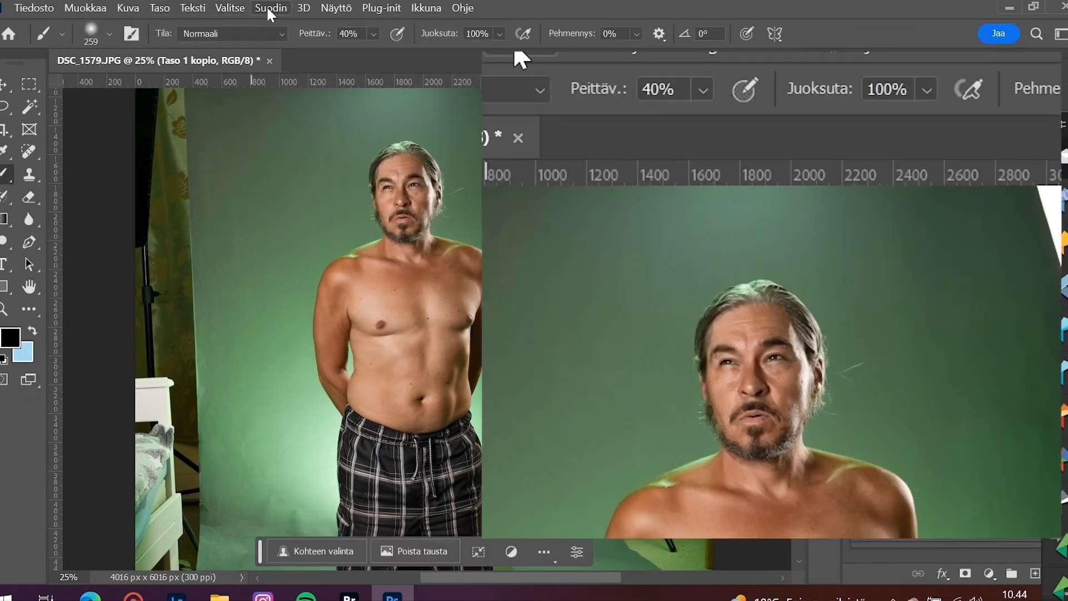
click(271, 8)
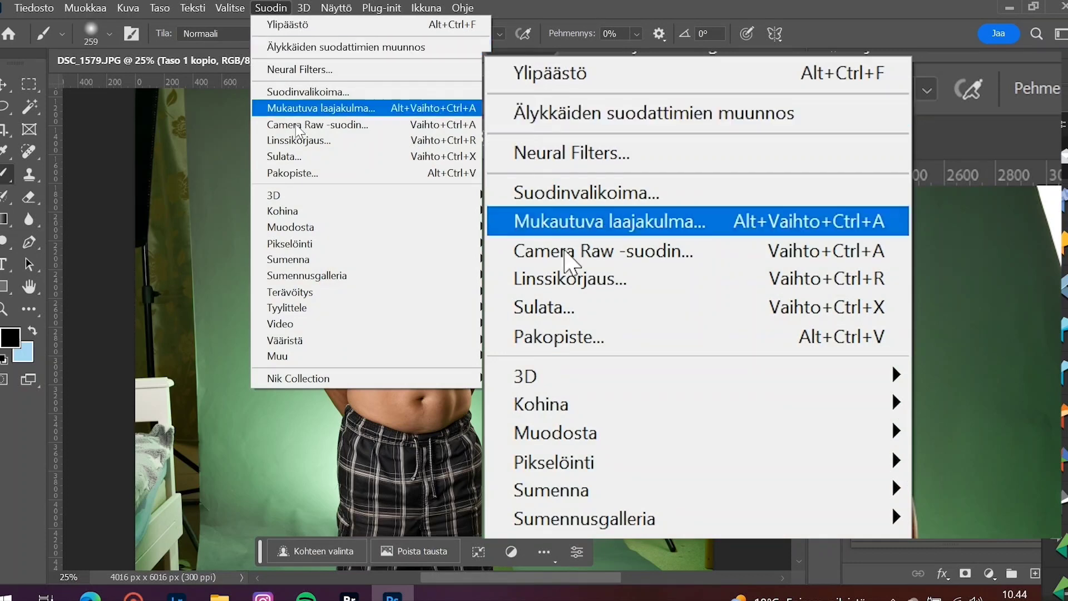
mouse_move(321, 214)
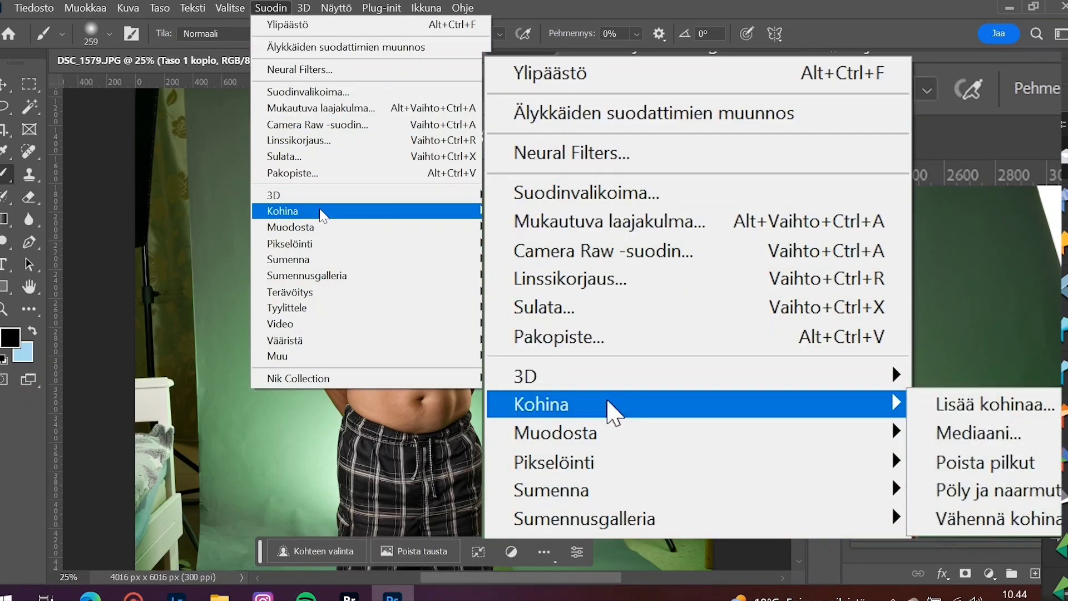
click(503, 227)
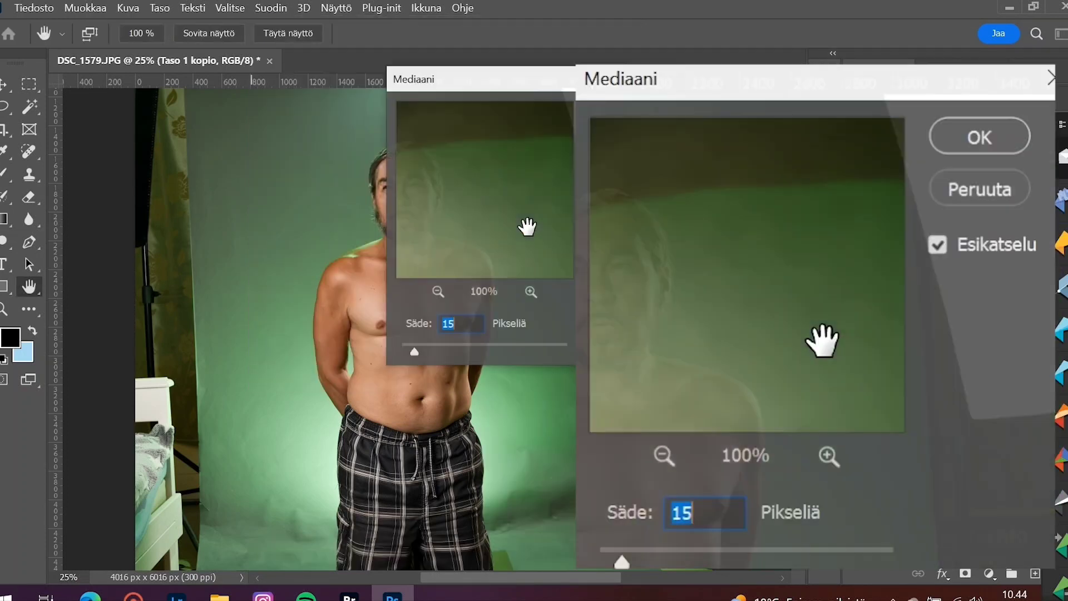
click(1018, 146)
Step: Select the mask of Taso 1 kopio 3 and set up a black 124 px brush at 100% opacity
key(b)
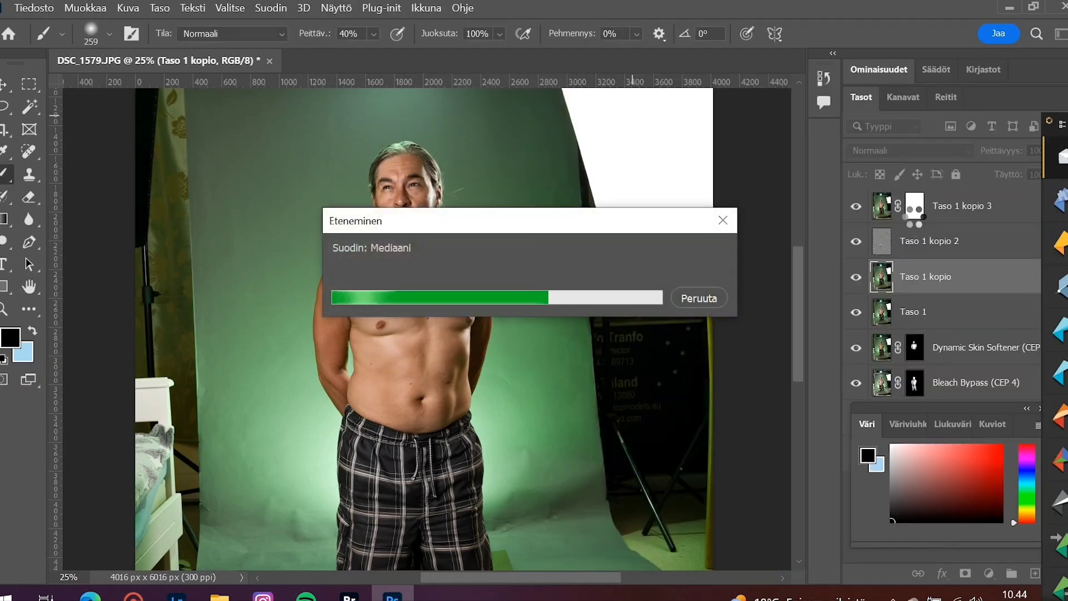
click(914, 207)
key(d)
click(34, 331)
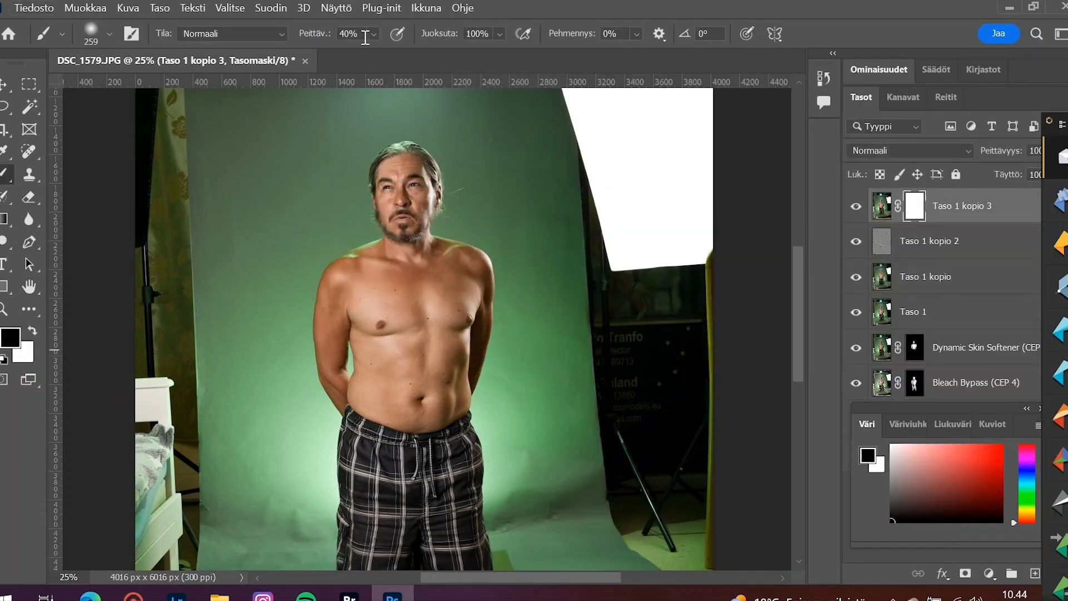
click(372, 33)
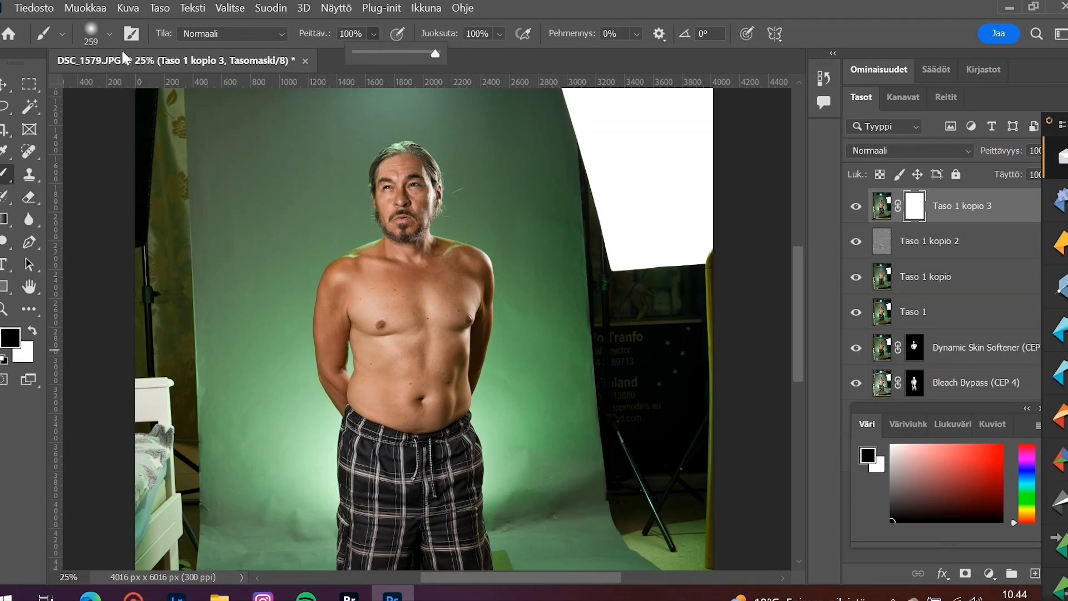
click(109, 34)
Step: Paint black on the Taso 1 kopio 3 mask over the skin of the chest, shoulders and belly
key(ctrl+minus)
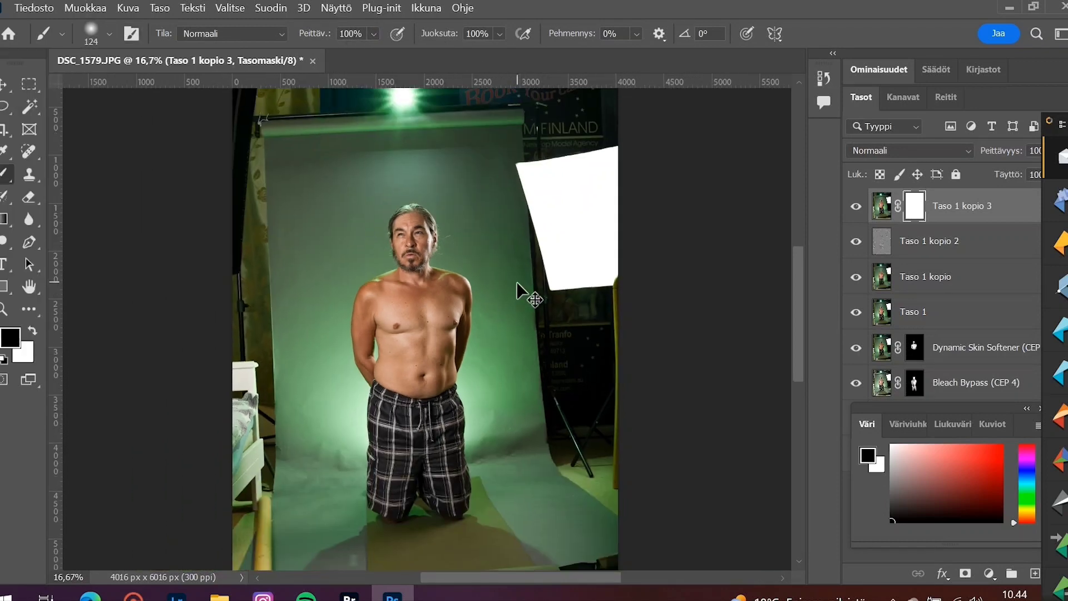
key(ctrl+plus)
key(ctrl+plus)
key(ctrl+plus)
key(ctrl+plus)
drag(332, 123, 397, 261)
mouse_move(398, 145)
mouse_down()
mouse_move(460, 317)
mouse_move(506, 338)
mouse_move(489, 237)
mouse_up()
mouse_move(423, 472)
mouse_down()
mouse_move(339, 393)
mouse_move(250, 267)
mouse_up()
mouse_move(184, 395)
mouse_down()
mouse_move(160, 161)
mouse_move(185, 304)
mouse_up()
mouse_move(184, 312)
mouse_down()
mouse_move(274, 343)
mouse_move(469, 166)
mouse_up()
mouse_move(326, 327)
mouse_down()
mouse_move(295, 406)
mouse_move(298, 492)
mouse_up()
Step: Reduce the brush to 39 px and paint the same mask over the facial skin, including the cheeks, eye surroundings and forehead
click(109, 34)
drag(132, 88, 119, 88)
key(ctrl+plus)
key(ctrl+plus)
key(ctrl+plus)
drag(342, 116, 474, 465)
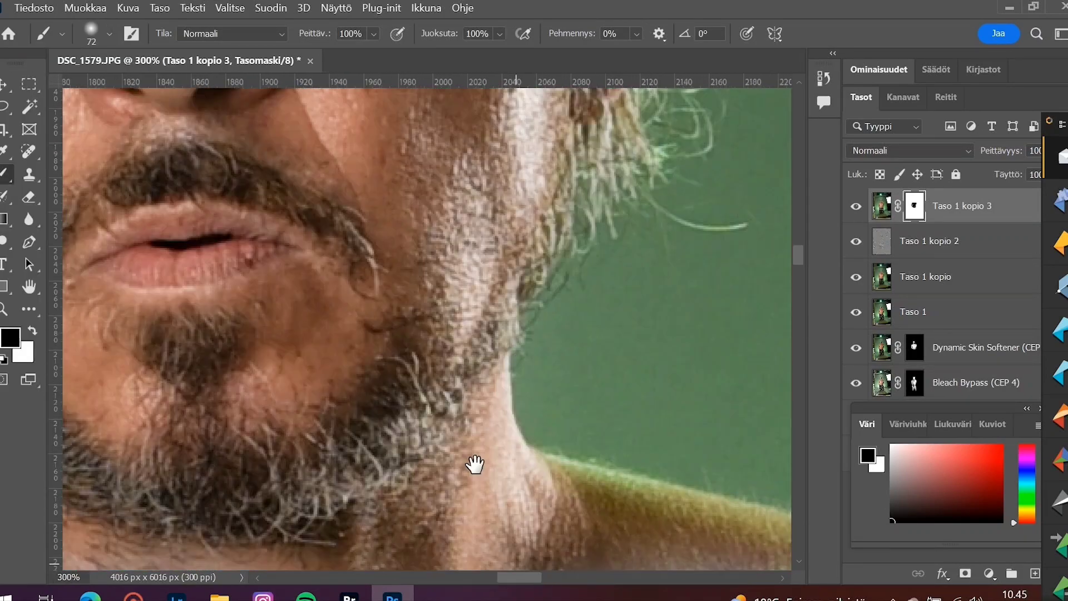
click(109, 33)
drag(119, 88, 105, 88)
drag(504, 390, 384, 490)
drag(284, 228, 239, 329)
drag(631, 278, 590, 414)
mouse_move(489, 261)
mouse_down()
mouse_move(661, 297)
mouse_move(717, 139)
mouse_up()
mouse_move(456, 234)
mouse_down()
mouse_move(305, 264)
mouse_move(200, 401)
mouse_up()
mouse_move(394, 139)
mouse_down()
mouse_move(372, 267)
mouse_move(617, 356)
mouse_up()
drag(452, 365, 453, 434)
drag(623, 162, 406, 228)
mouse_move(437, 142)
mouse_down()
mouse_move(452, 267)
mouse_move(512, 184)
mouse_up()
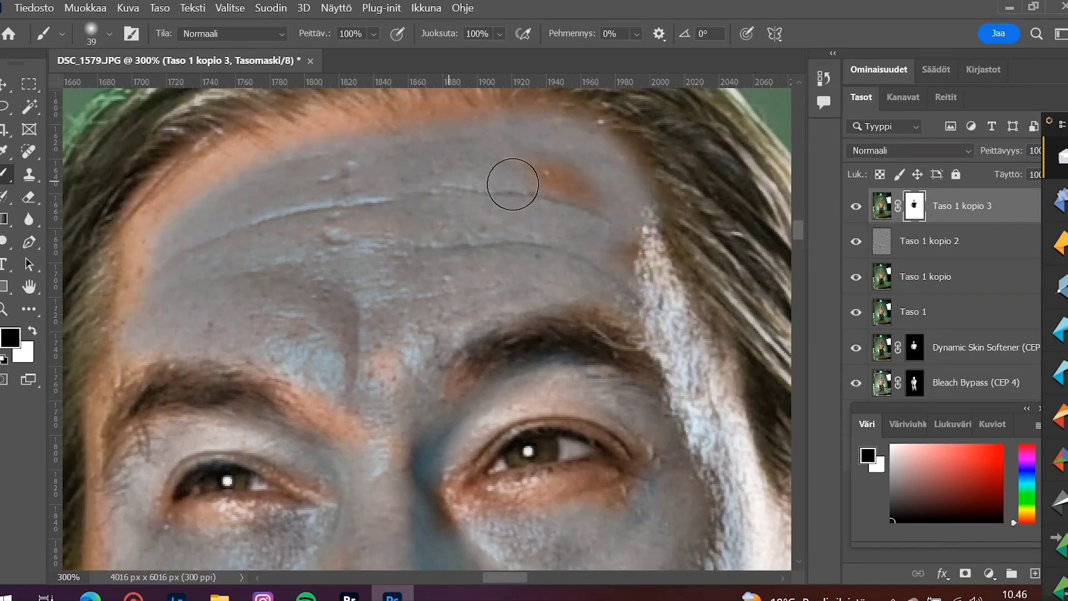
Step: Set the high-pass layer Taso 1 kopio 2 to the Overlay (Sulauttava) blend mode at 36% opacity
key(ctrl+minus)
key(ctrl+minus)
key(ctrl+minus)
key(ctrl+minus)
key(ctrl+minus)
drag(371, 345, 322, 155)
click(945, 241)
click(910, 150)
click(890, 358)
drag(1001, 151, 958, 175)
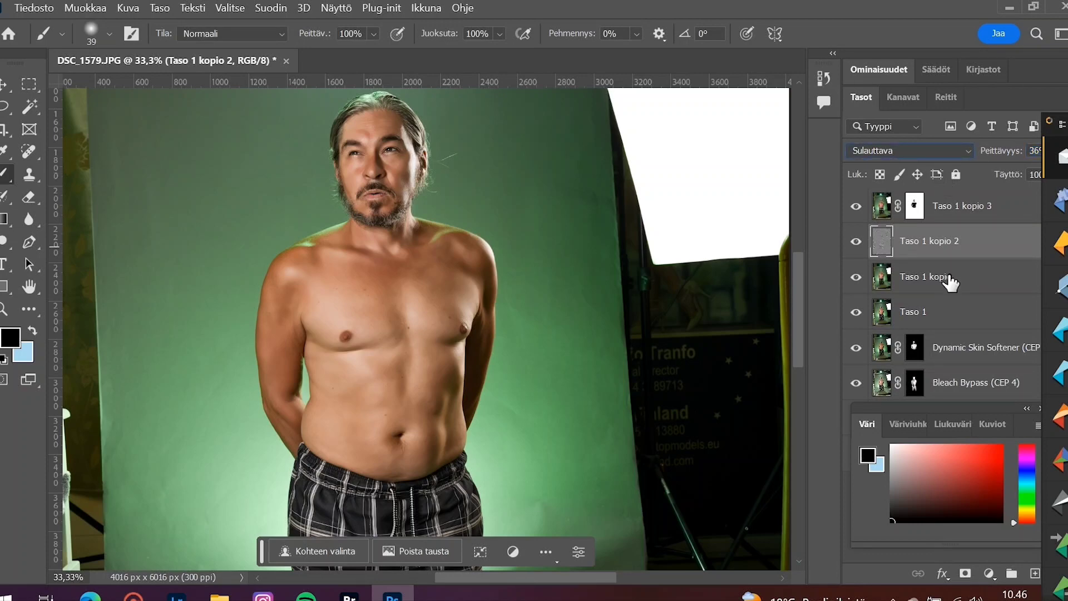
Step: Examine the retouched skin on the chest and face up close, comparing it with the high-pass layer hidden and shown
click(951, 284)
key(ctrl+minus)
key(v)
key(alt+bracketright)
key(ctrl+plus)
key(ctrl+plus)
key(ctrl+plus)
key(ctrl+plus)
key(ctrl+plus)
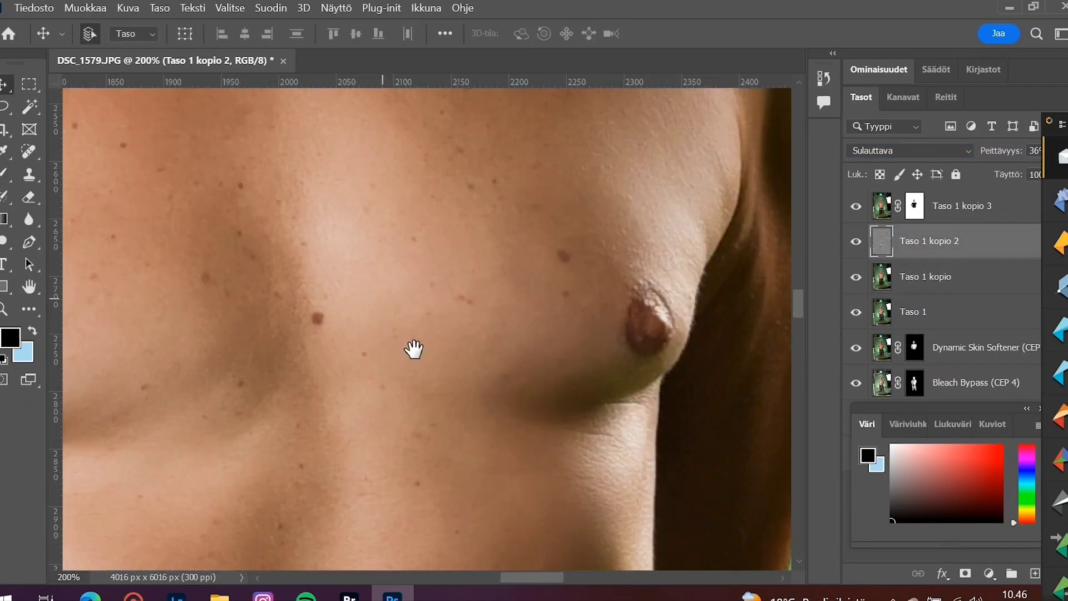
drag(412, 183, 512, 562)
drag(417, 100, 508, 446)
drag(497, 195, 565, 445)
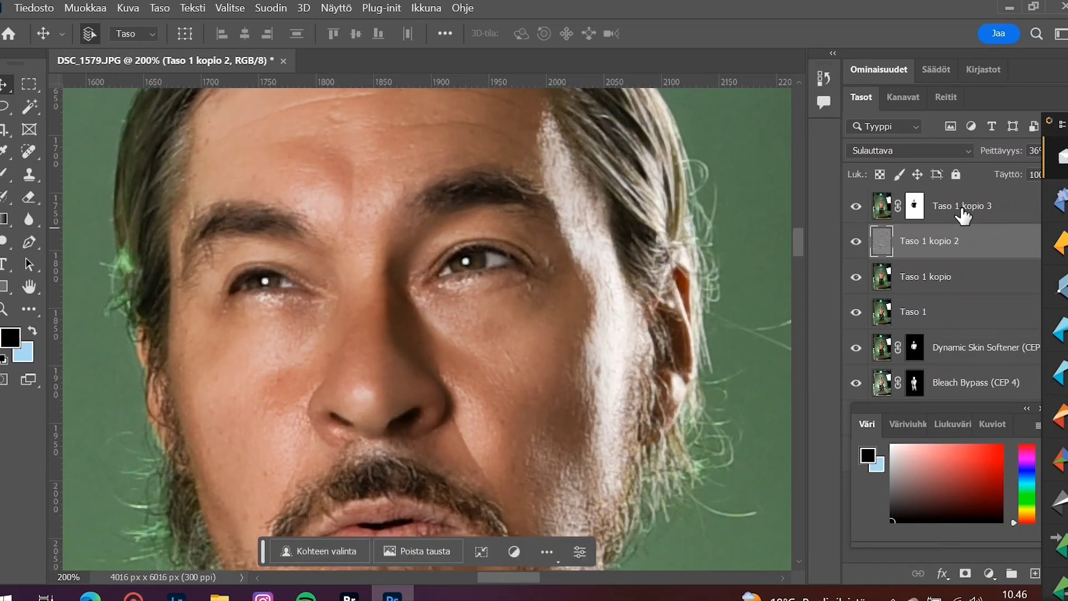
click(855, 241)
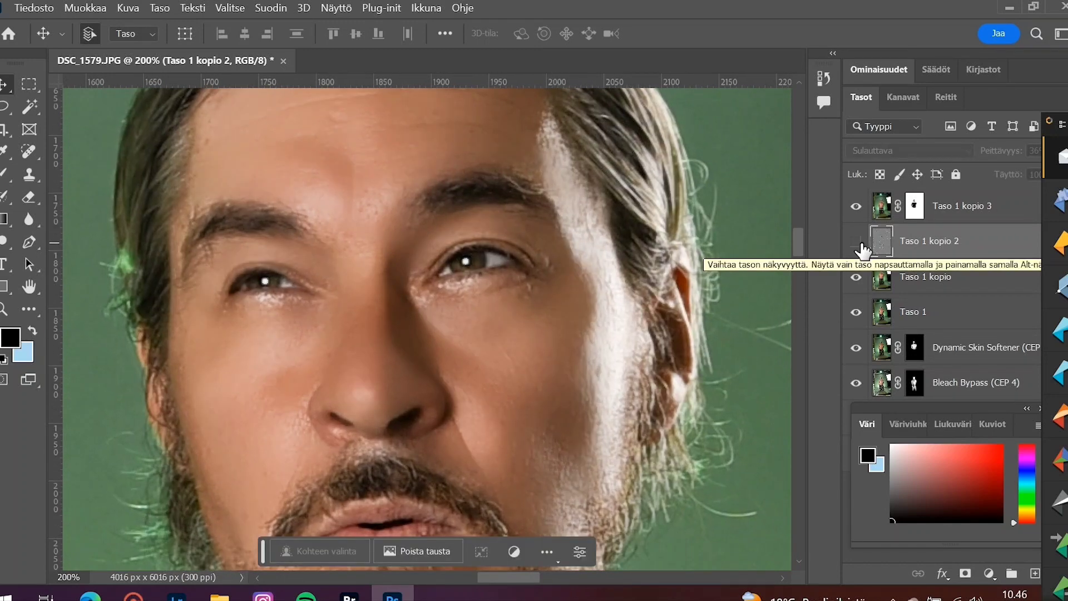
click(855, 241)
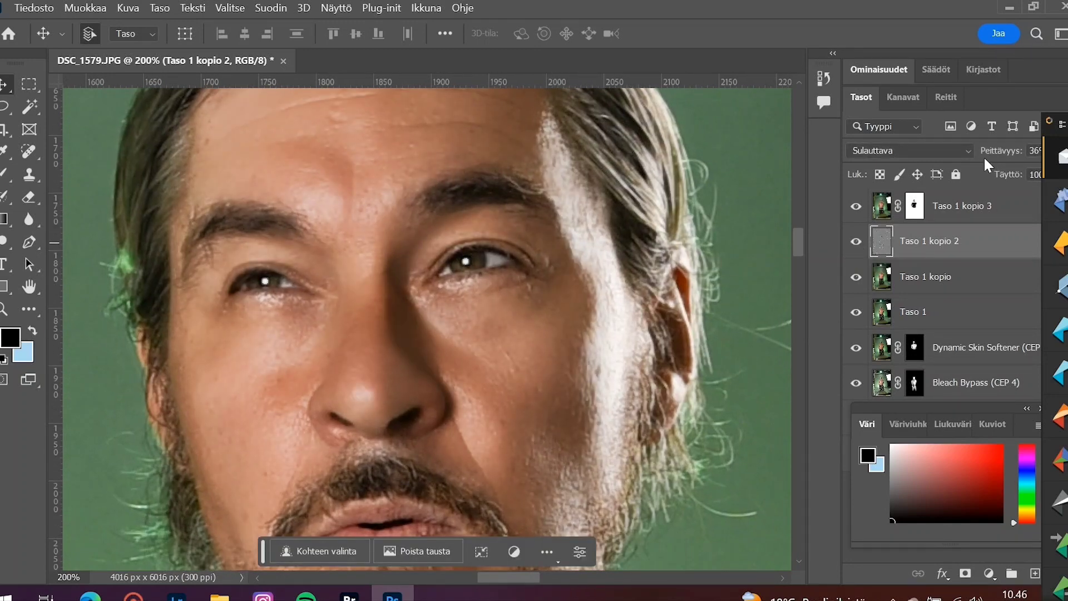
drag(995, 160, 990, 160)
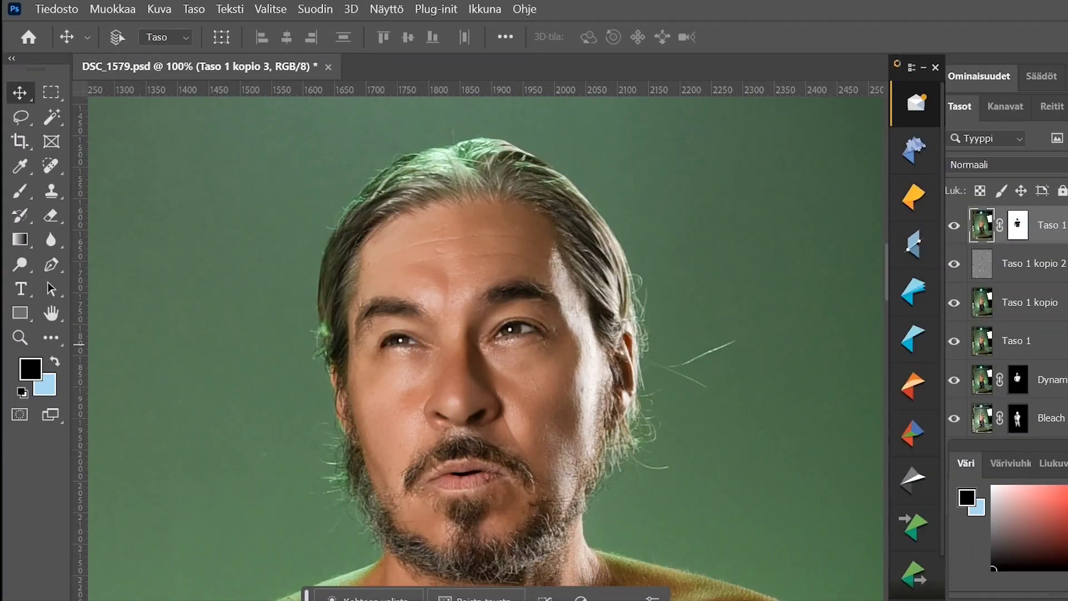
Step: Stamp all visible layers into a new layer above Taso 1 kopio 3 and duplicate it
key(ctrl+shift+alt+e)
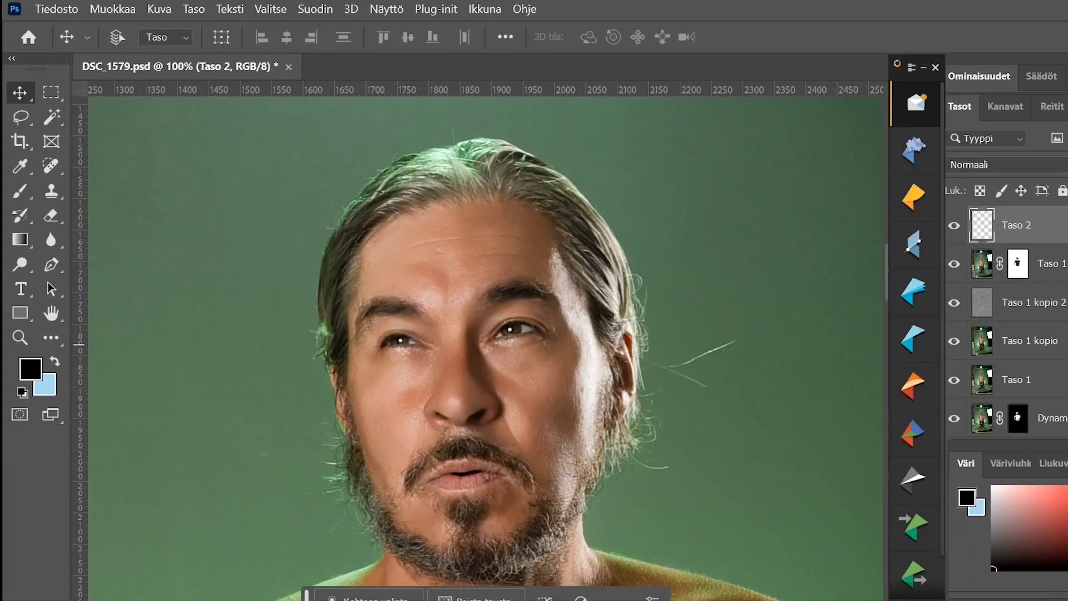
key(ctrl+j)
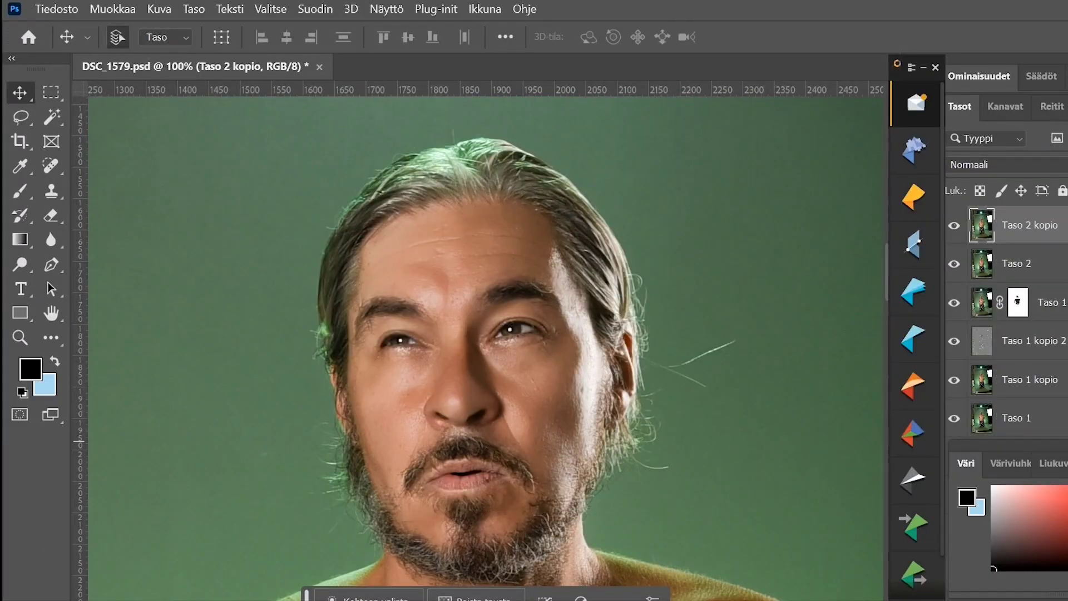
Step: Invert the duplicated layer Taso 2 kopio and set its blend mode to Vivid Light
key(ctrl+i)
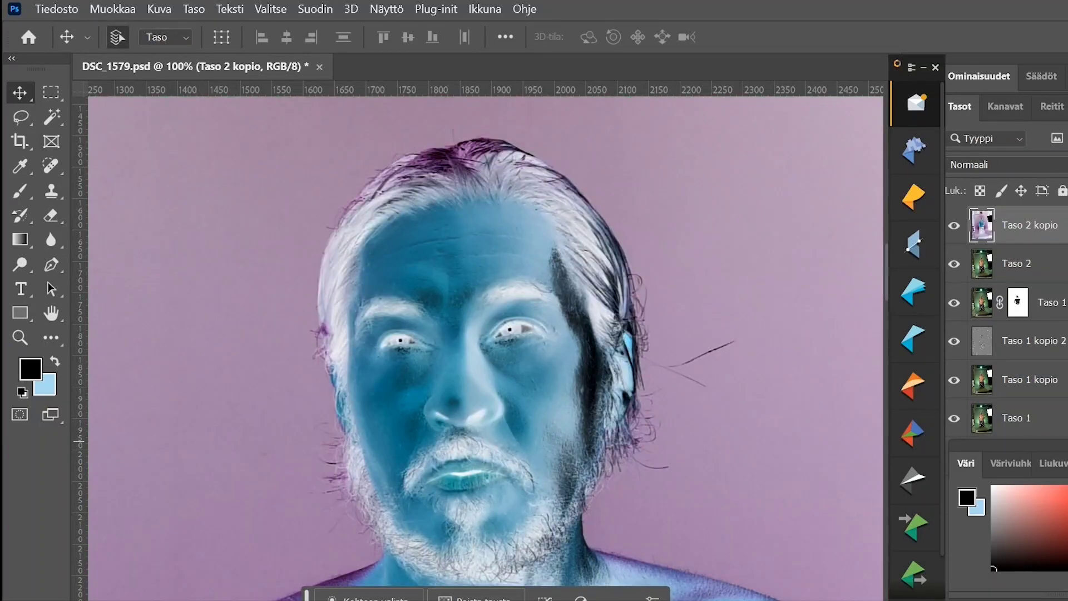
click(1005, 165)
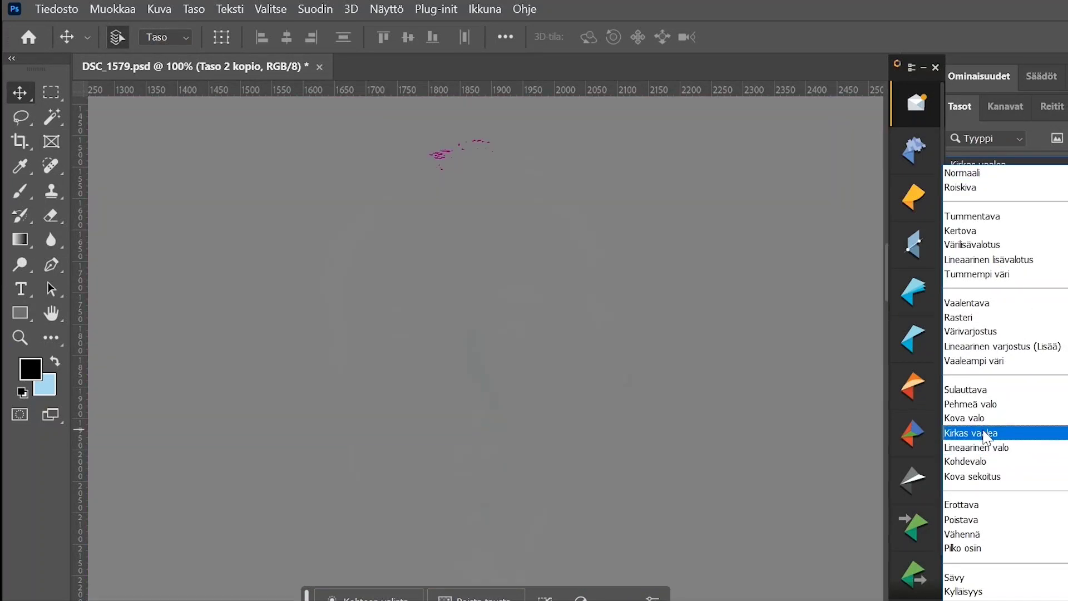
click(985, 434)
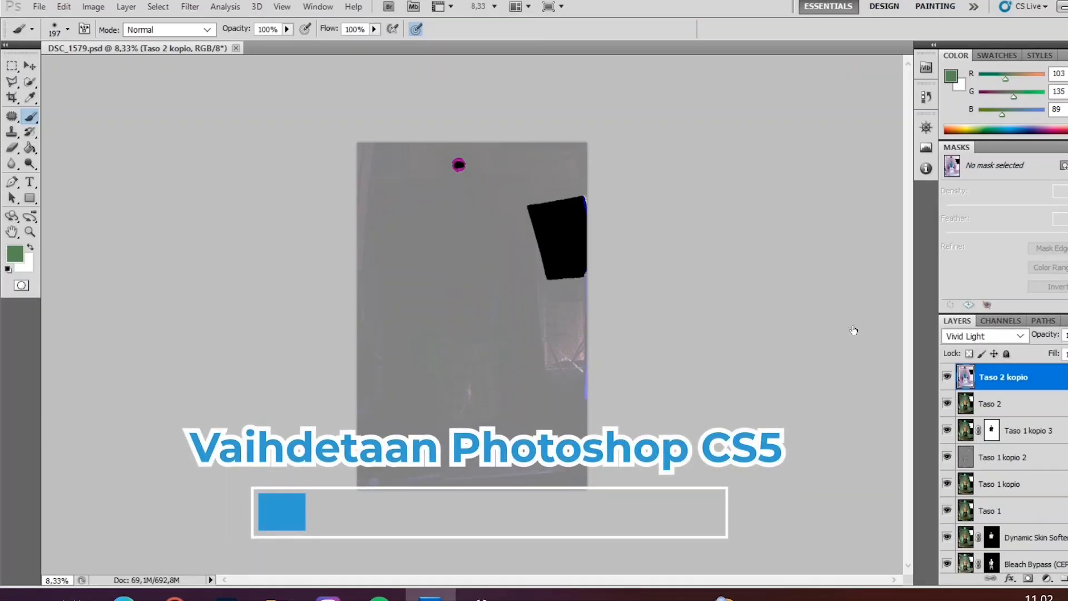
Step: Apply a Surface Blur with a radius of 23 pixels and a threshold of 18 levels to Taso 2 kopio
click(189, 6)
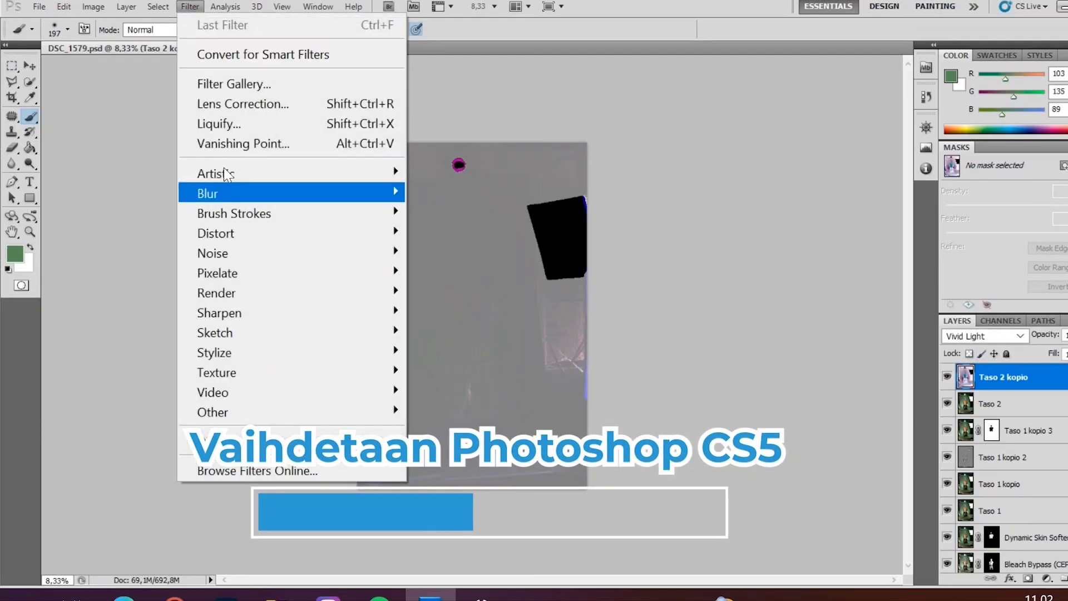
mouse_move(214, 173)
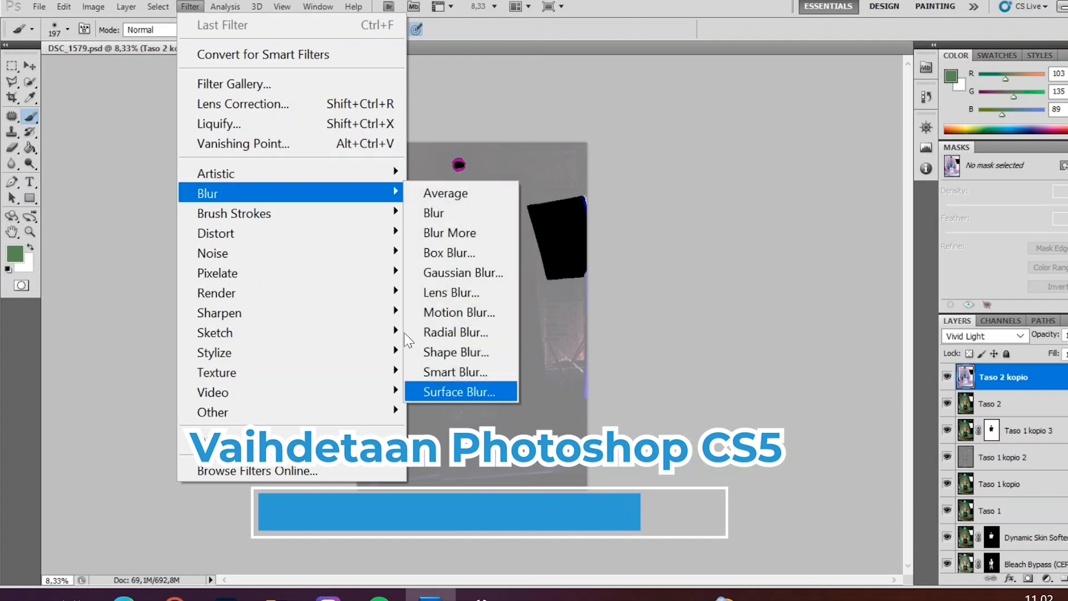
click(459, 391)
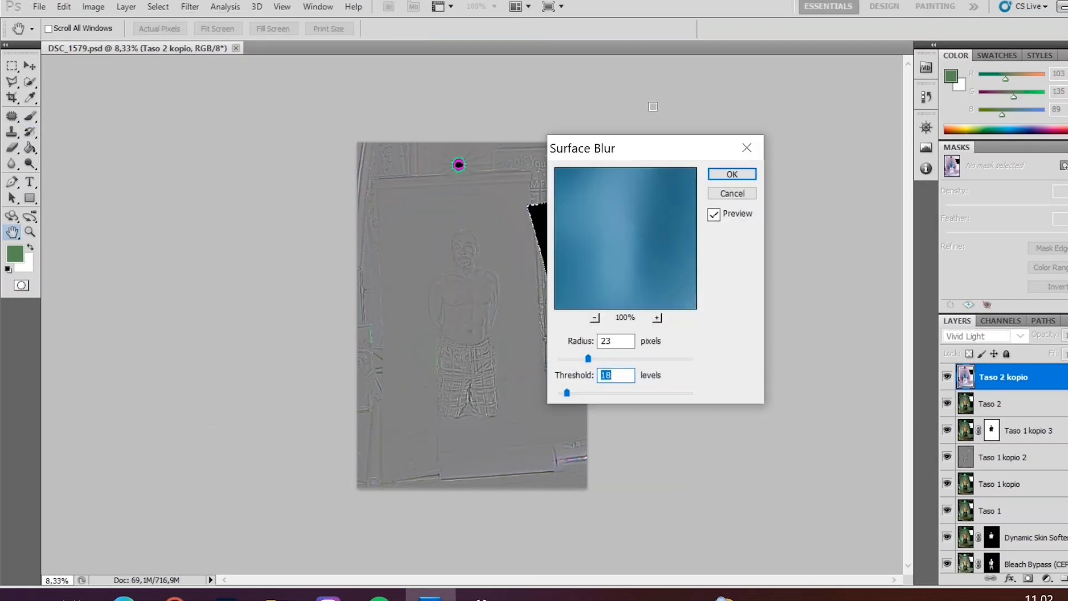
key(Return)
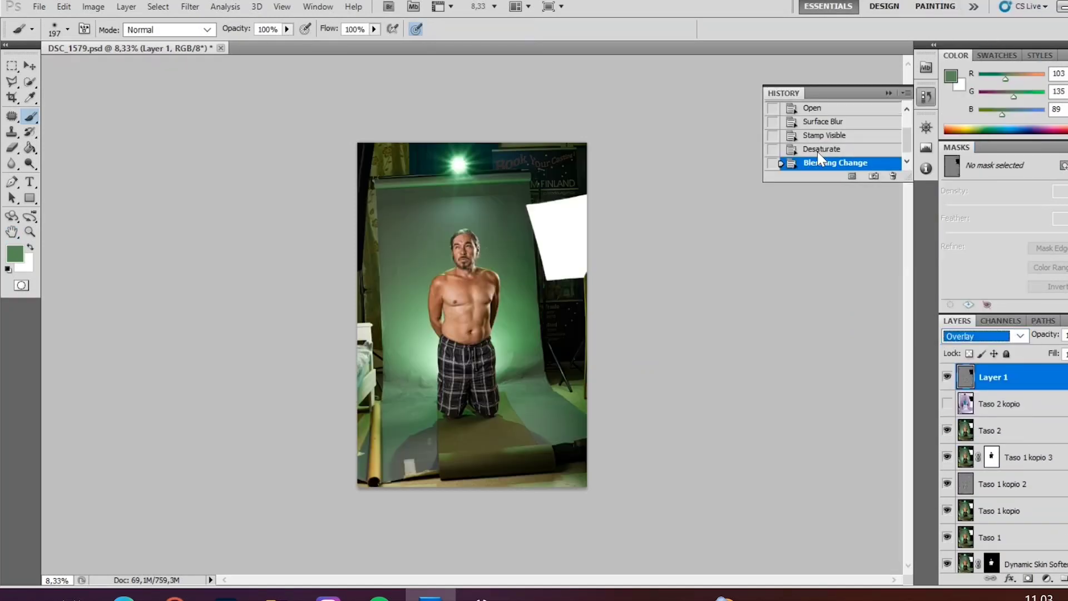
Step: Examine the skin on the torso, neck and face up close with the Overlay layer Layer 1 shown
key(v)
key(ctrl+plus)
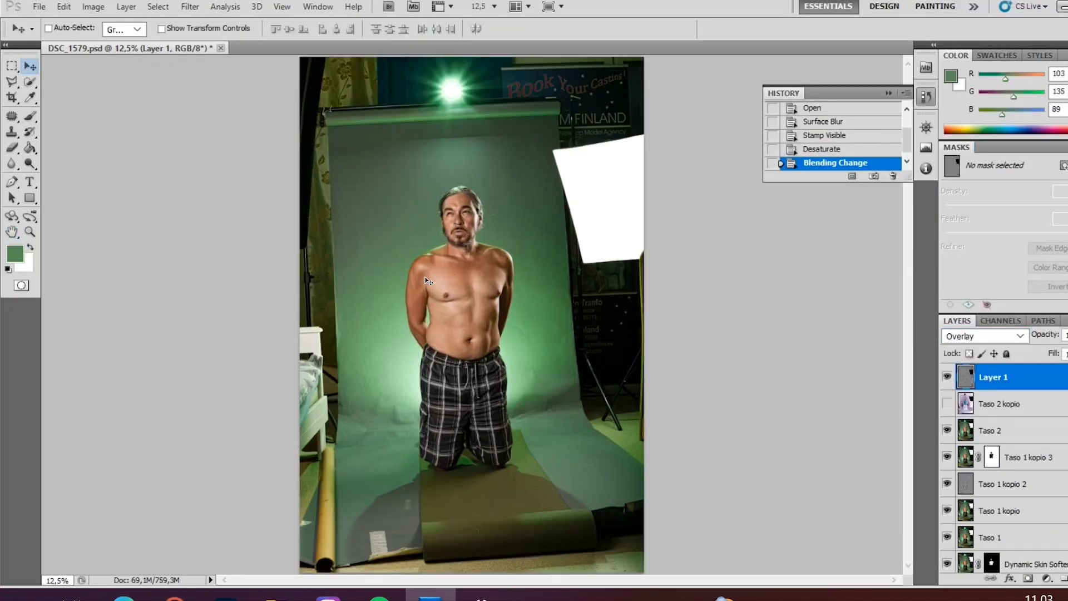
key(ctrl+plus)
key(ctrl+plus)
key(ctrl+plus)
key(ctrl+plus)
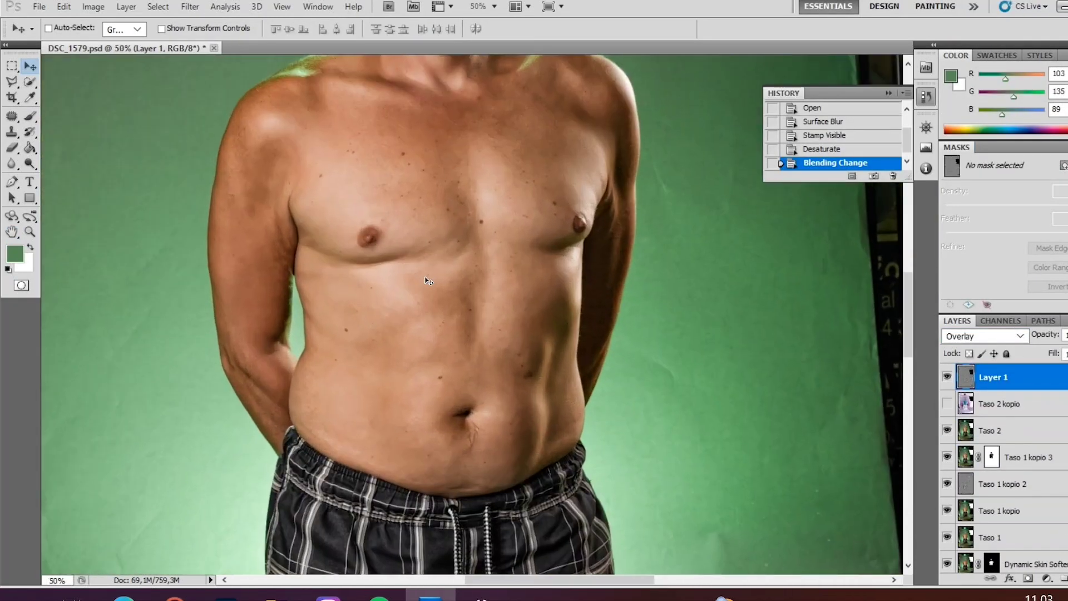
key(ctrl+plus)
drag(423, 216, 453, 489)
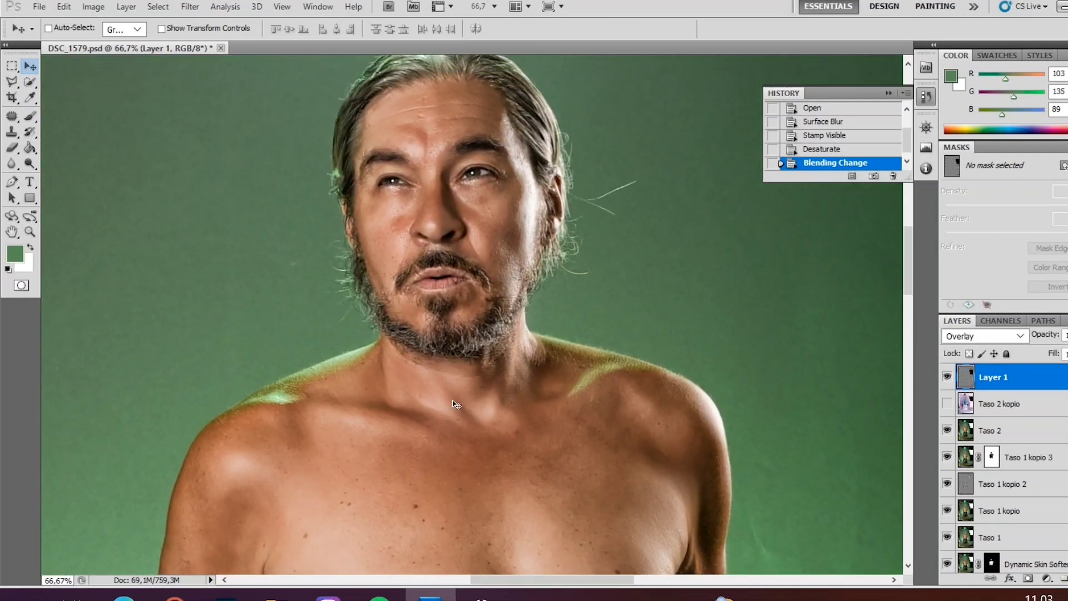
key(ctrl+plus)
key(ctrl+plus)
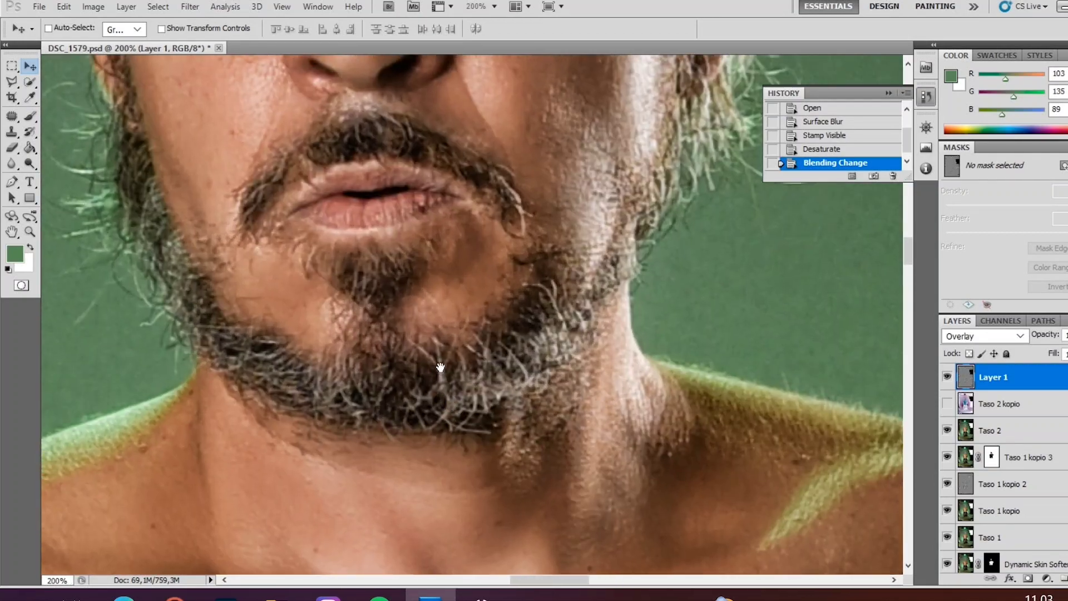
drag(456, 139, 502, 308)
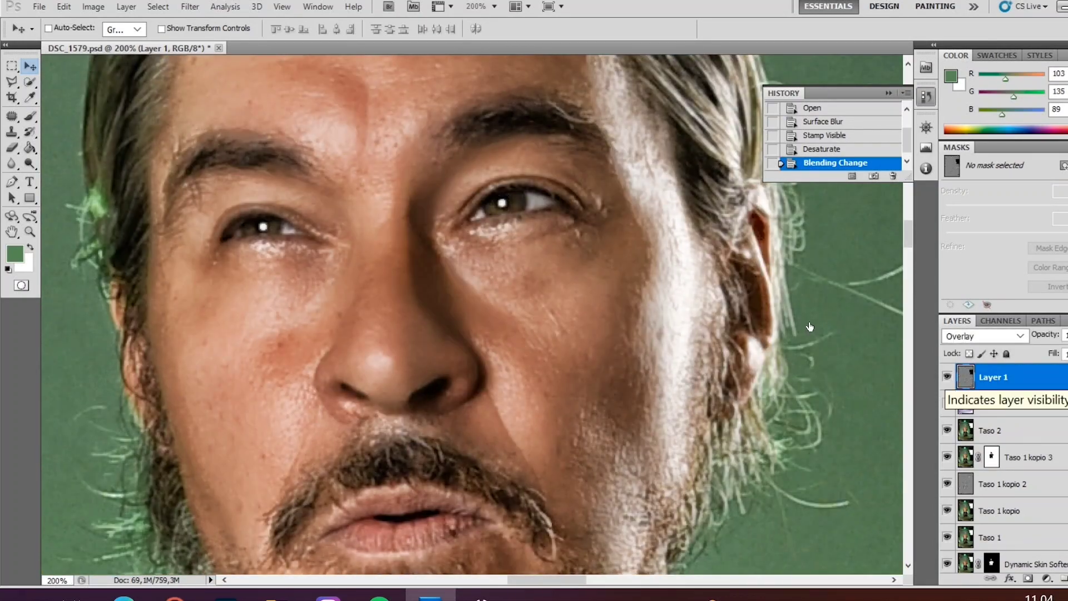
Step: Add a black mask to Layer 1 and paint the smoothing in over the face and body skin with white at 37% brush opacity
alt+click(1027, 579)
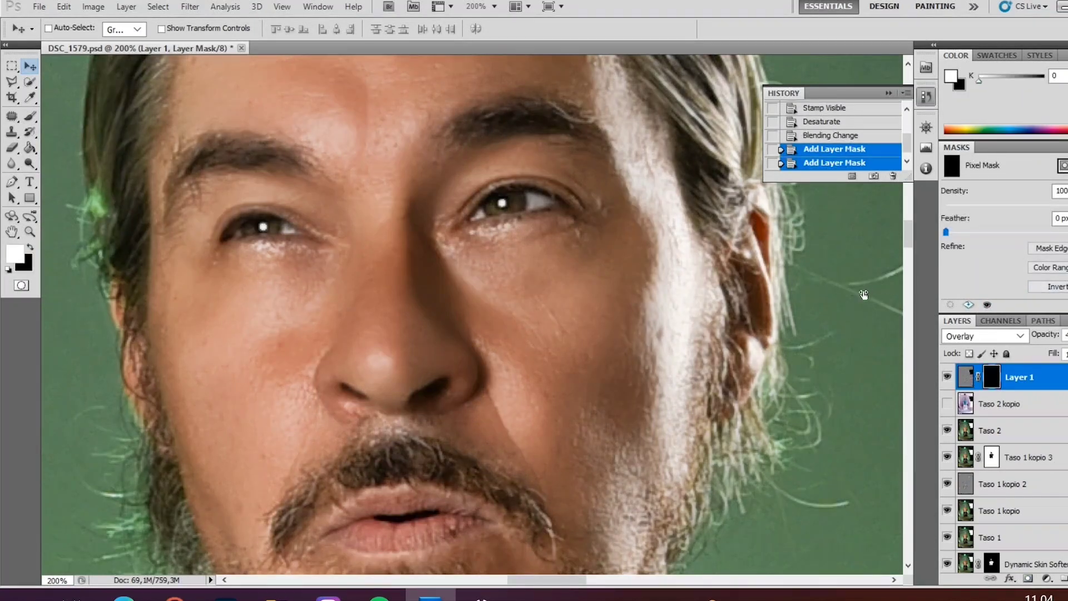
key(ctrl+minus)
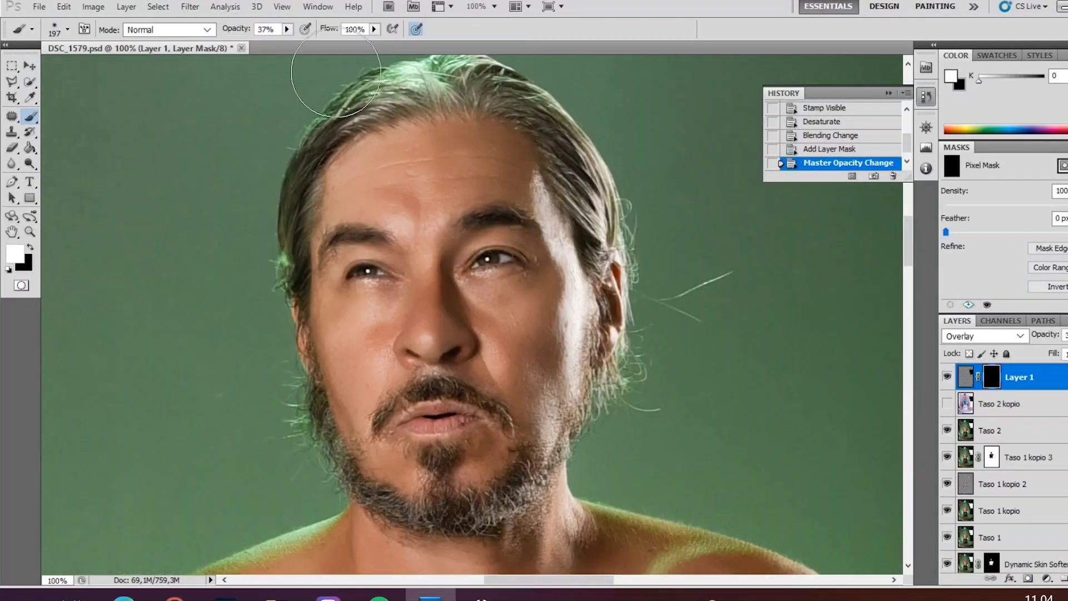
key(ctrl+minus)
drag(454, 483, 381, 281)
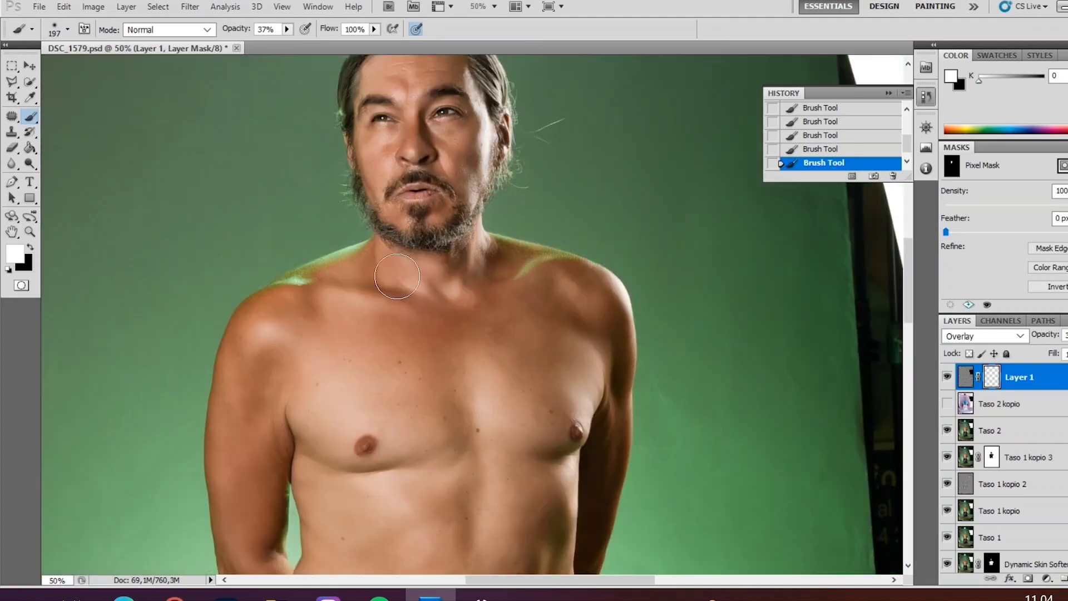
drag(512, 317, 483, 181)
drag(483, 308, 484, 152)
drag(402, 64, 388, 165)
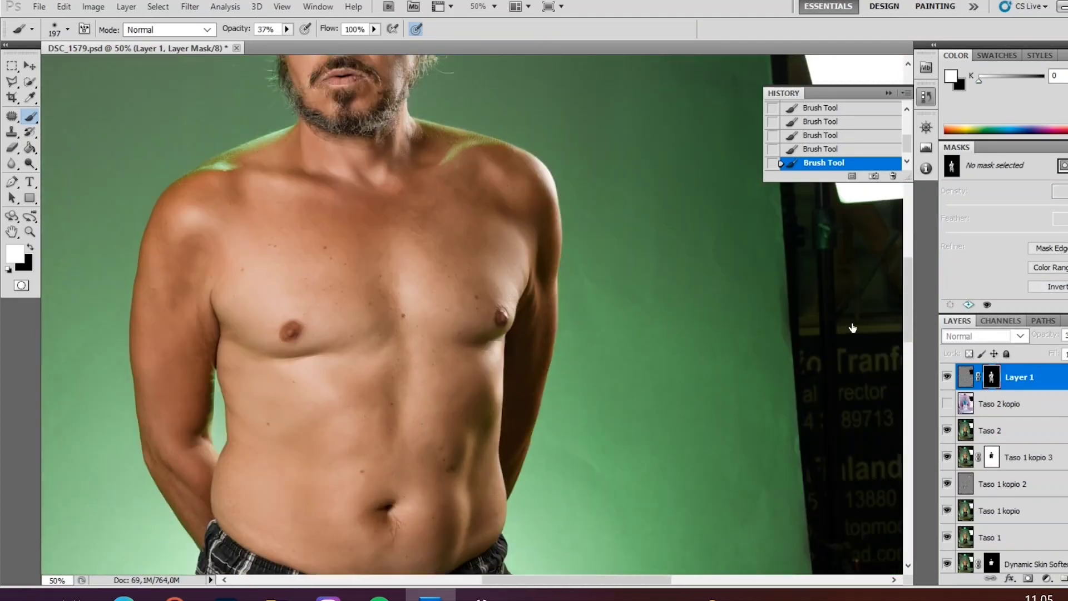
Step: Touch up Layer 1's mask over the torso while viewing the mask alone, and return to the full image
alt+click(991, 377)
mouse_move(421, 261)
mouse_down()
mouse_move(421, 364)
mouse_move(399, 370)
mouse_up()
alt+click(991, 376)
key(ctrl+minus)
key(ctrl+minus)
key(ctrl+minus)
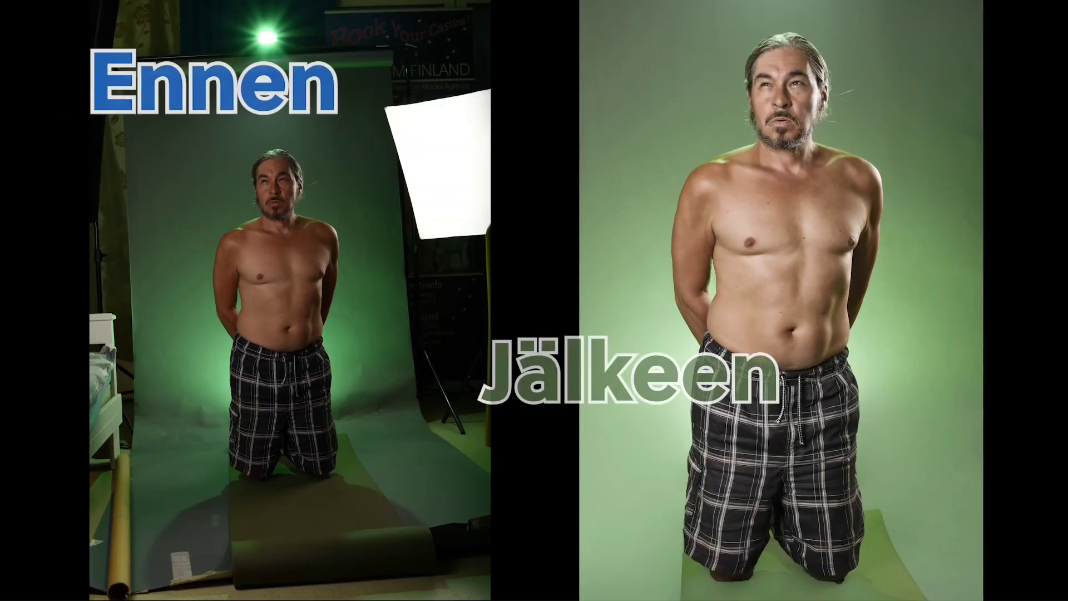